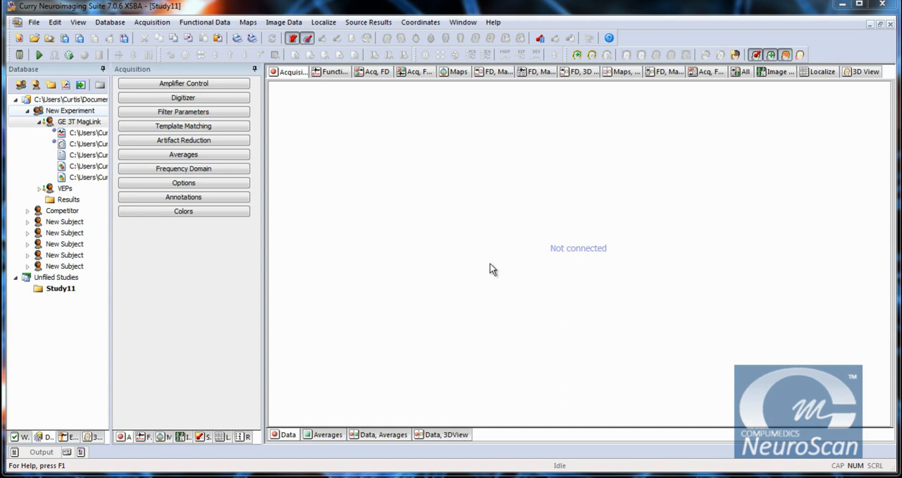
Step: Connect the Simulator amplifier and open the simulator file "Oldenburg Eyes Open Closed in the Scanner blue 5 Data.cnt"
click(174, 86)
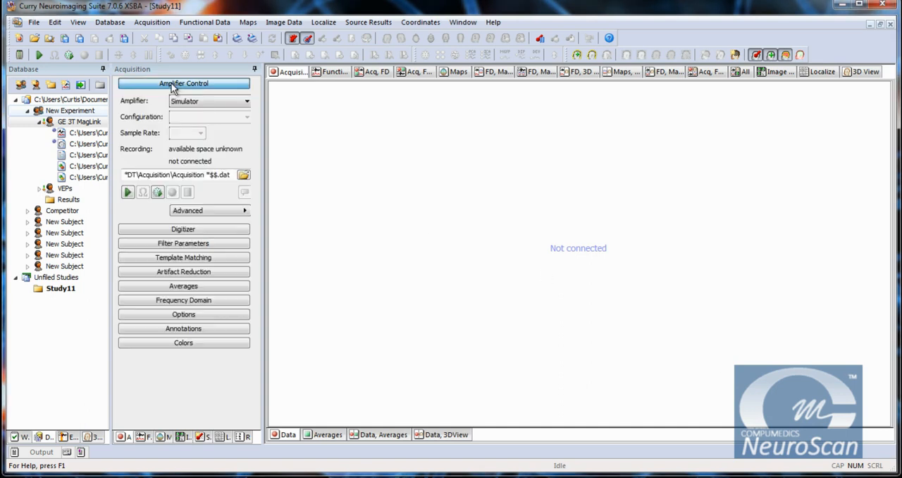
click(127, 192)
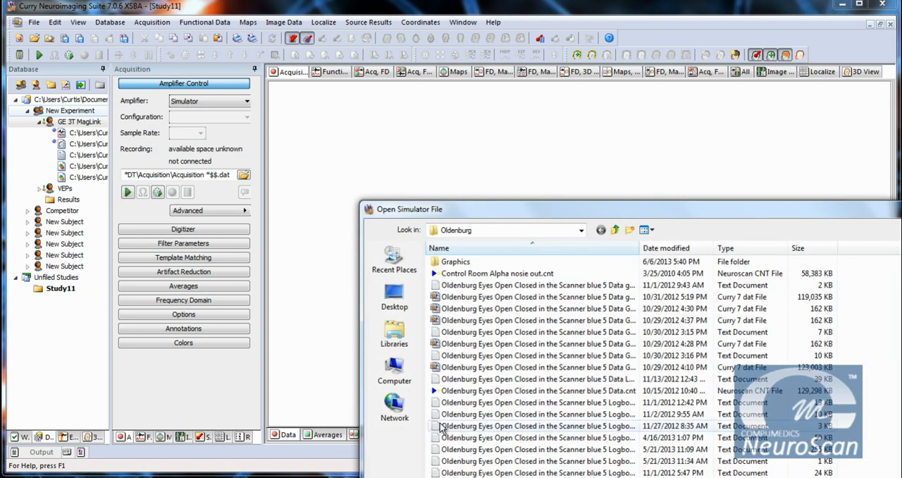
double_click(520, 390)
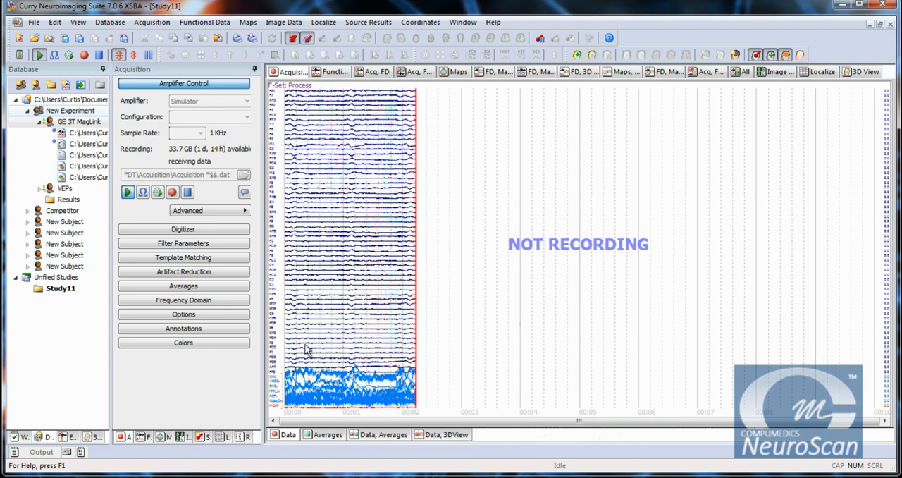
Step: Hide the noisy auxiliary channels XXX, VEOG, XXX_1, REF and PulseOx from the acquisition display, keeping EKG
right_click(274, 381)
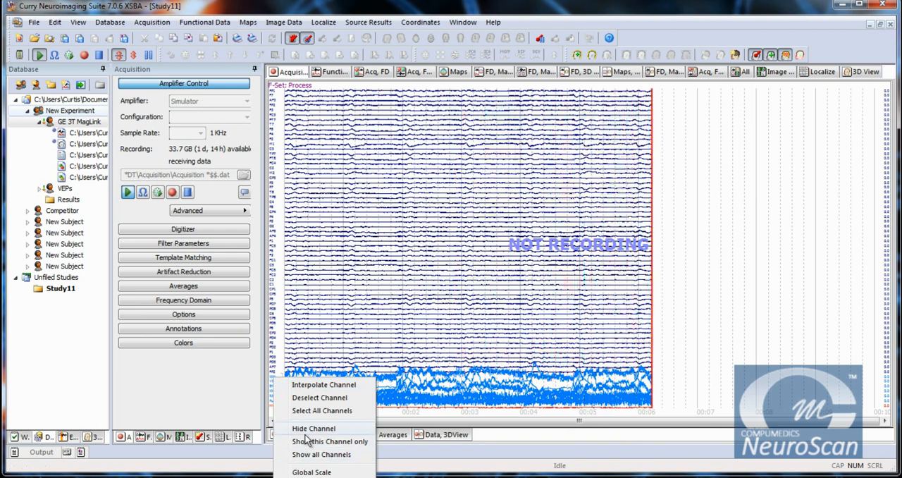
click(312, 428)
right_click(274, 383)
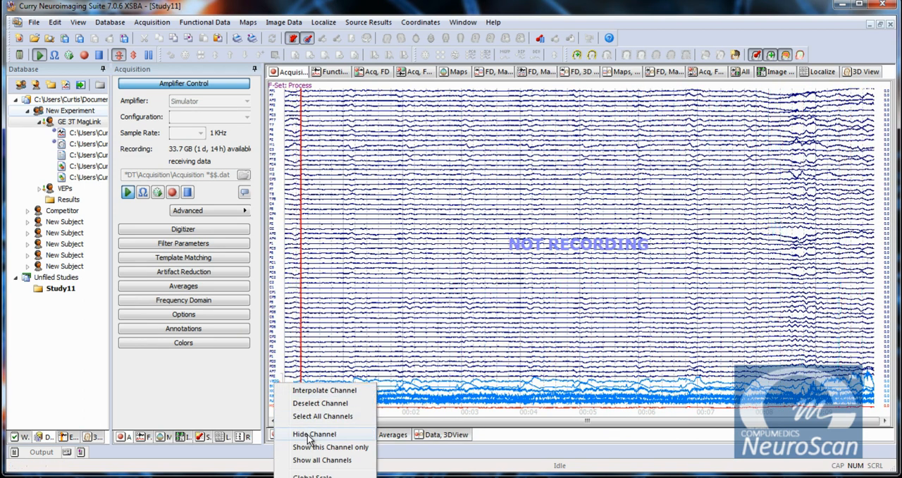
click(308, 436)
right_click(278, 398)
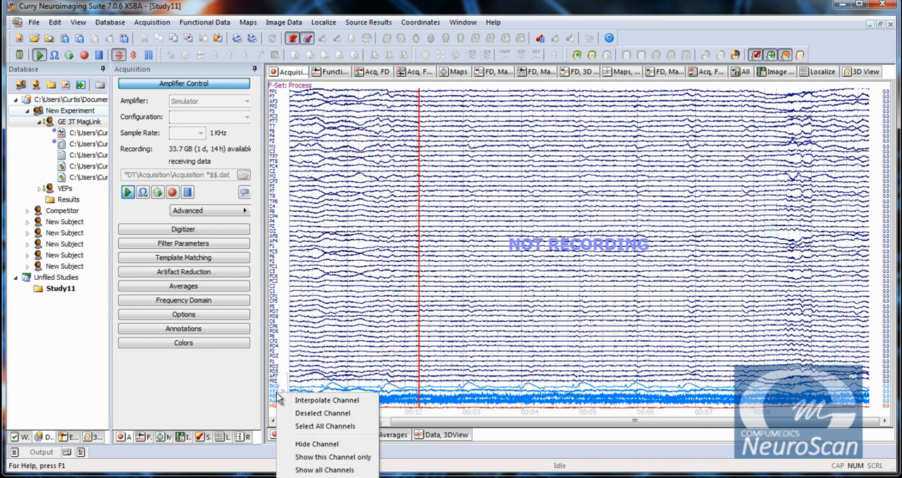
click(303, 389)
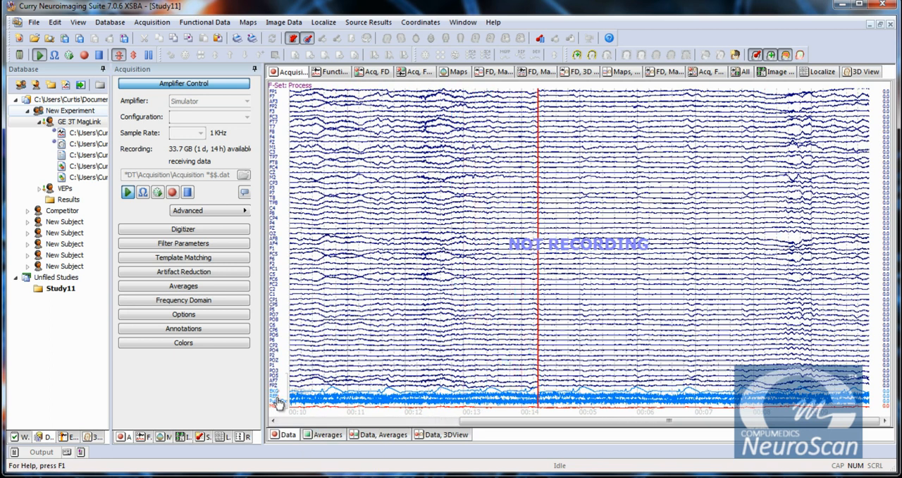
right_click(279, 401)
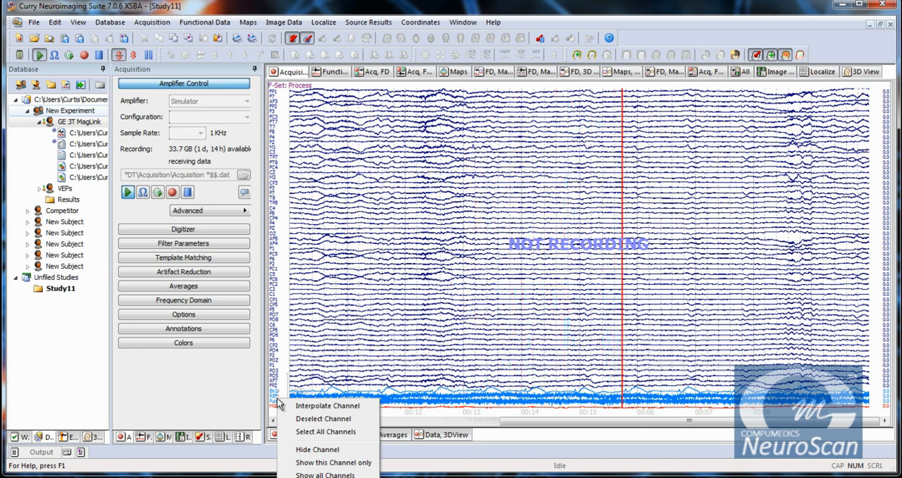
click(310, 451)
right_click(274, 404)
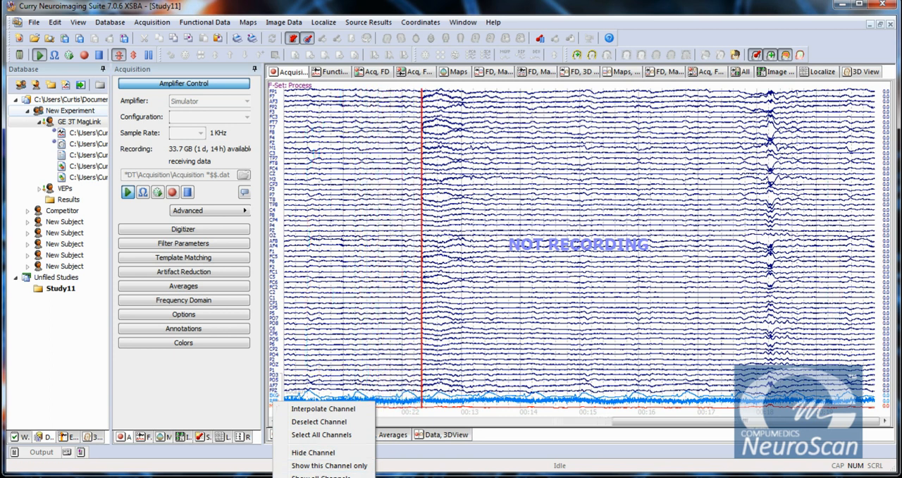
click(339, 457)
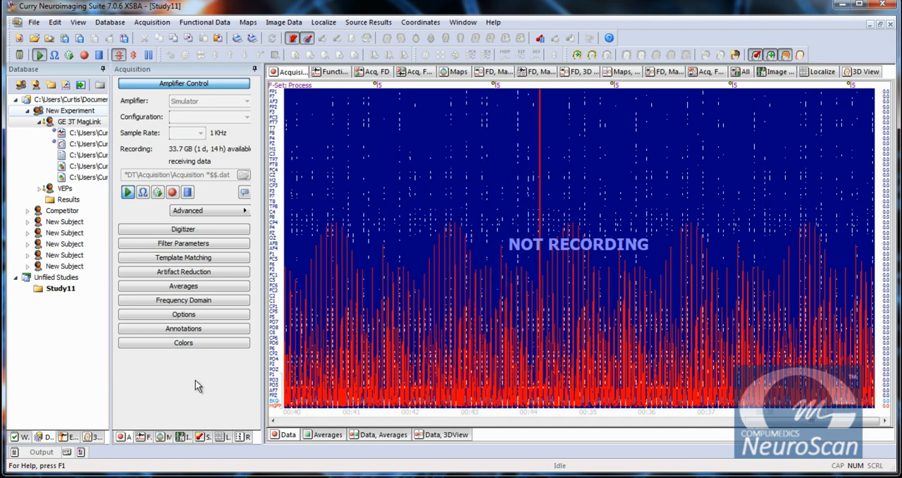
Step: Set artifact reduction sequence 2 to Event-Codes detection, stimulus 5, 0 ms pre and 1999 ms post, and try Subtract before switching reduction off
click(198, 274)
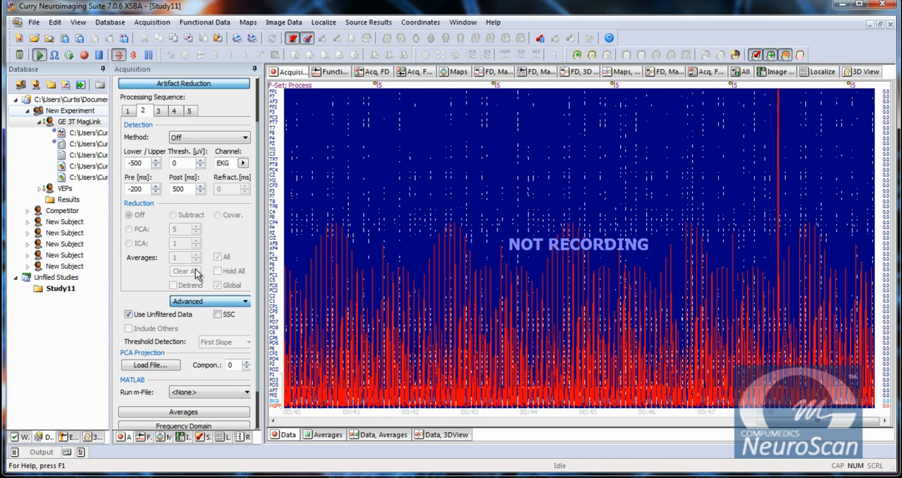
click(205, 138)
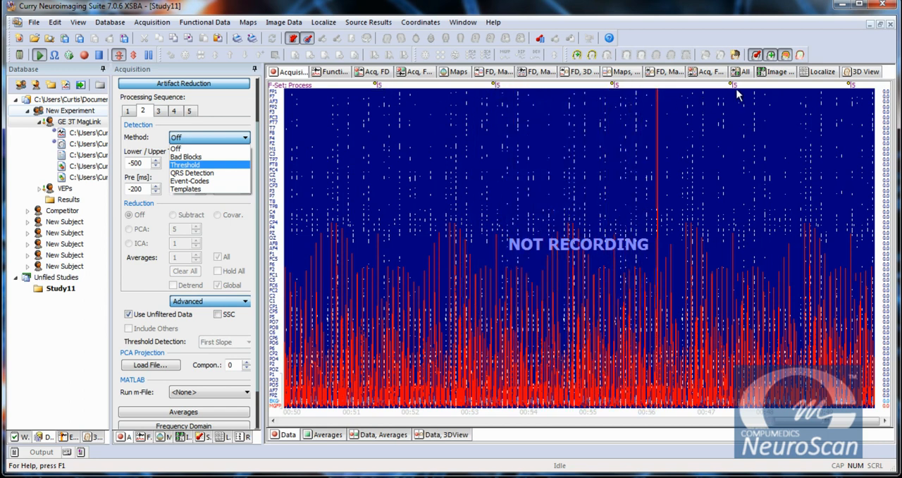
click(196, 183)
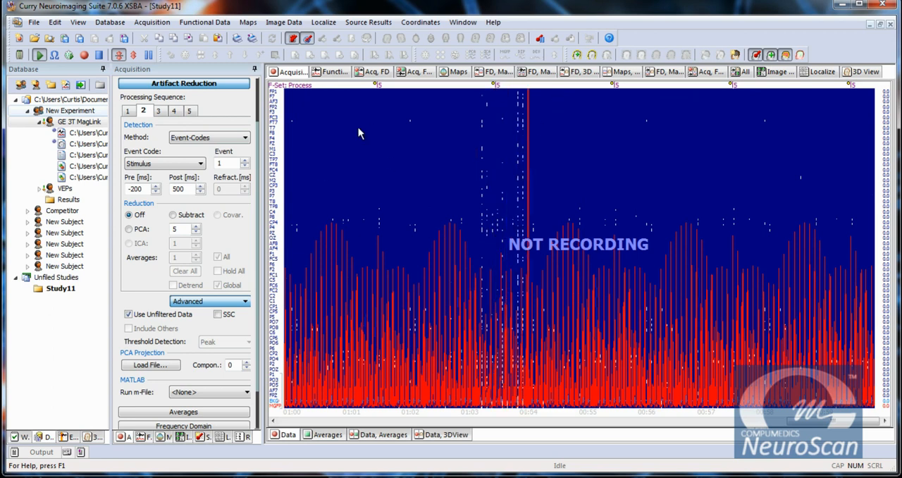
drag(230, 164, 215, 165)
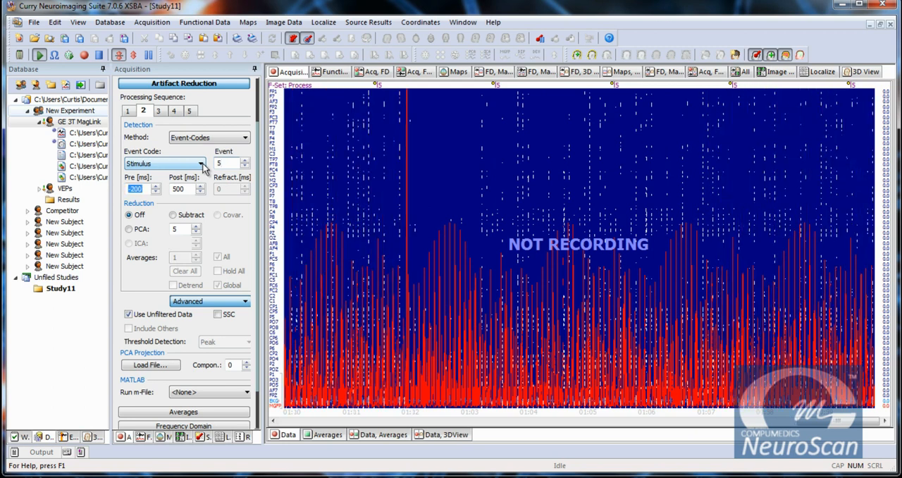
key(Tab)
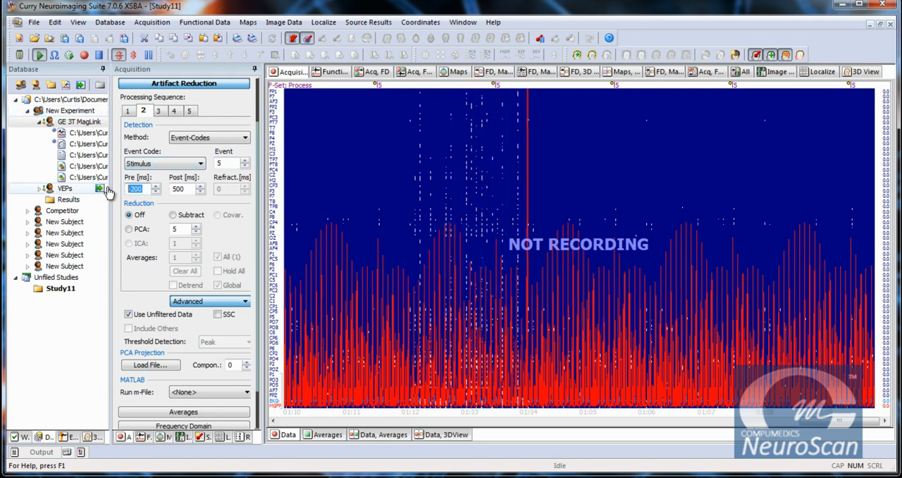
key(Tab)
text(1999)
key(Tab)
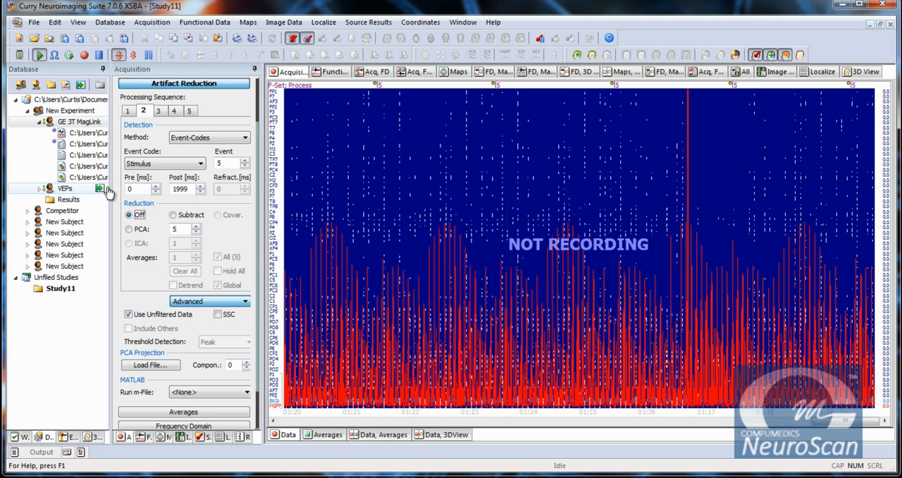
click(173, 215)
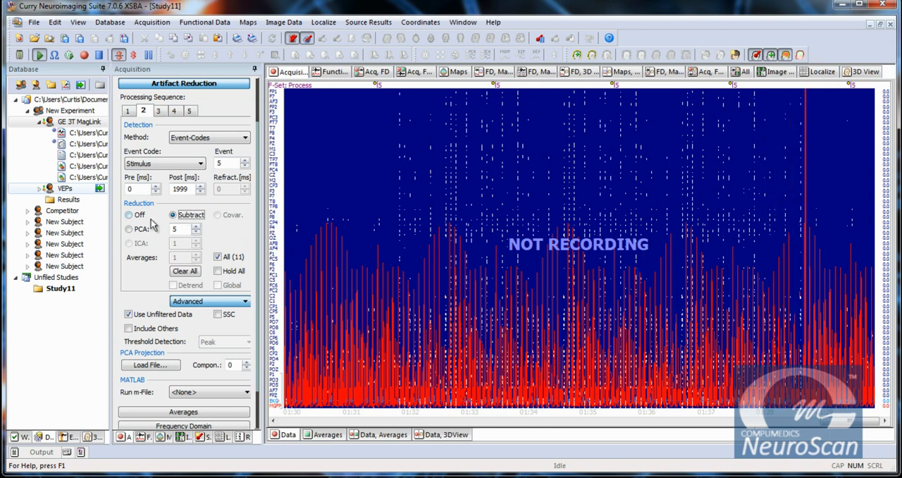
click(134, 215)
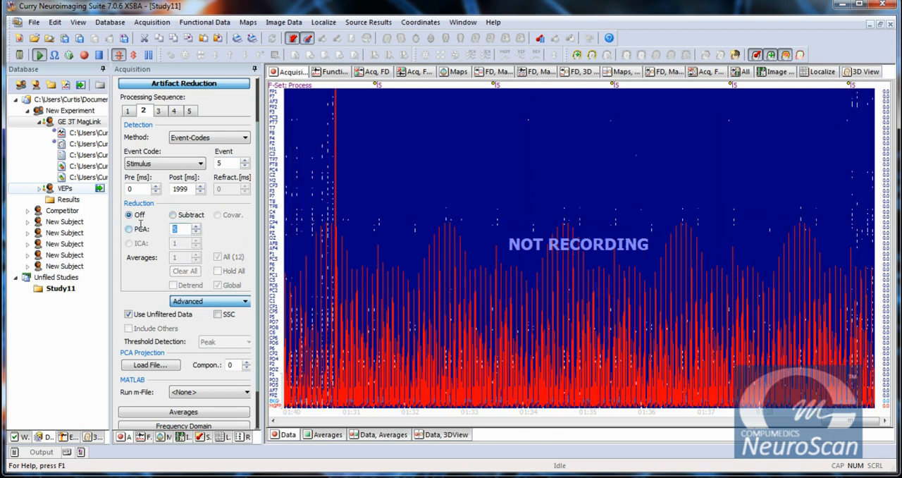
Step: Set artifact reduction sequence 1 to Event-Codes detection and turn on Subtract reduction
click(128, 111)
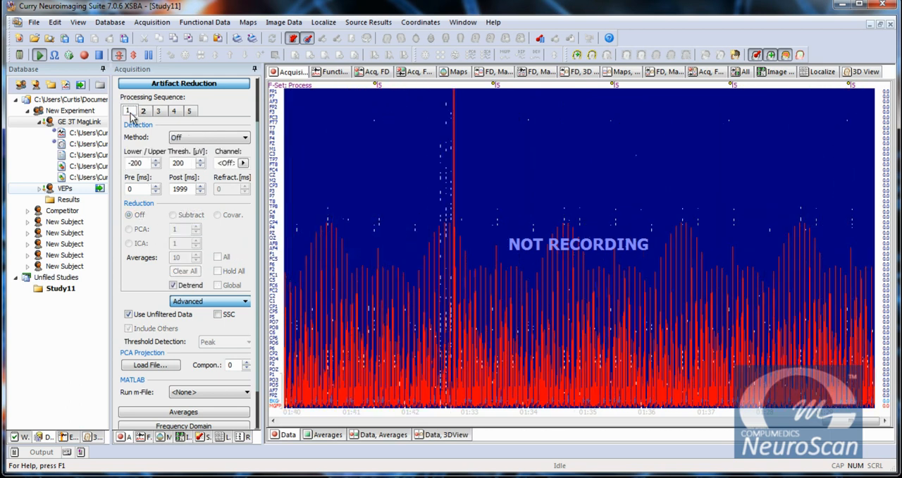
click(219, 138)
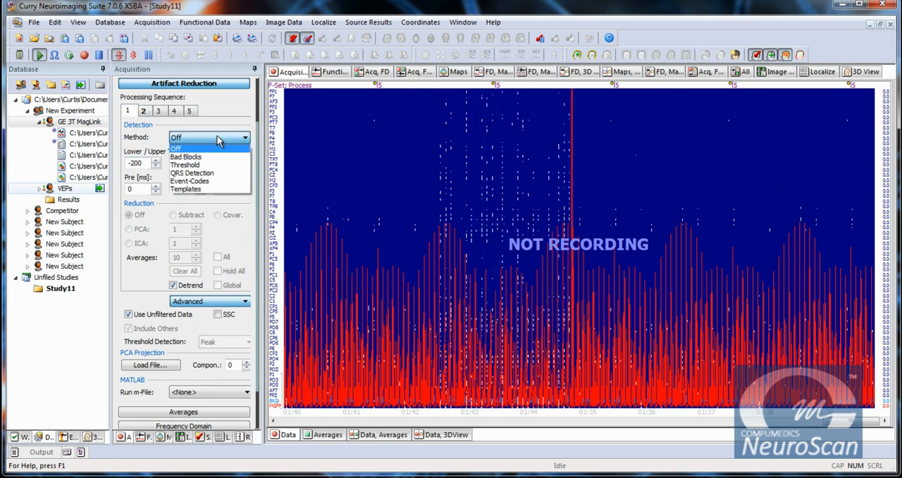
click(194, 180)
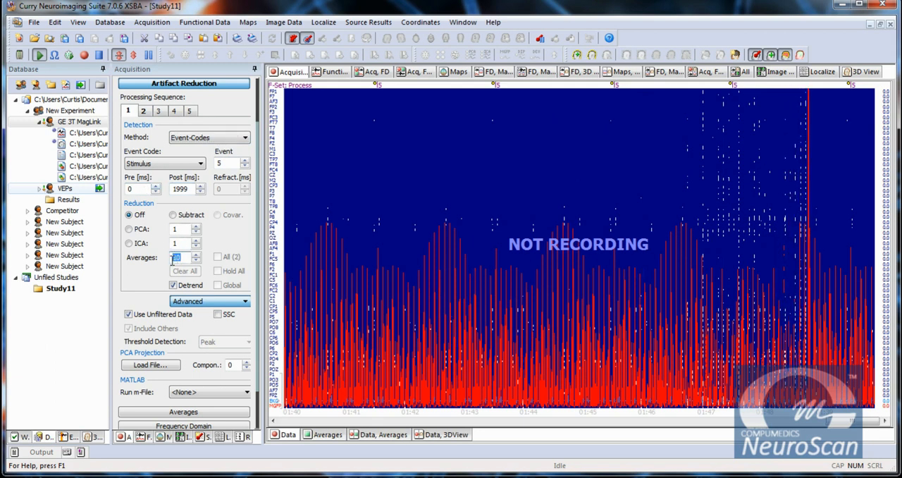
click(174, 215)
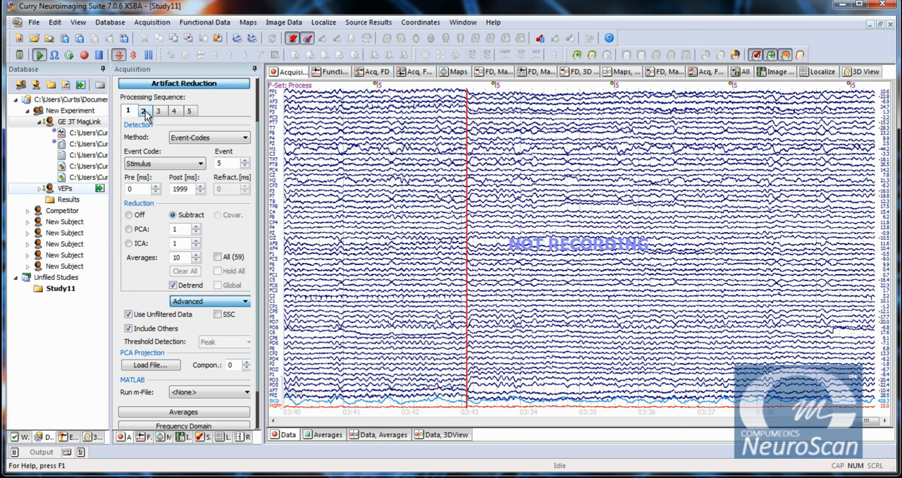
Step: Change the detection method of processing sequence 2 to Threshold and confirm EKG as its artifact channel
click(144, 111)
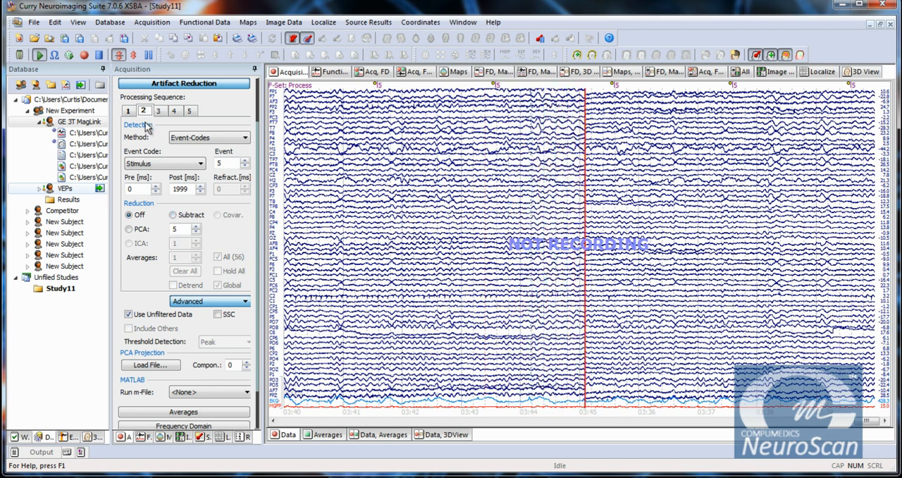
click(207, 140)
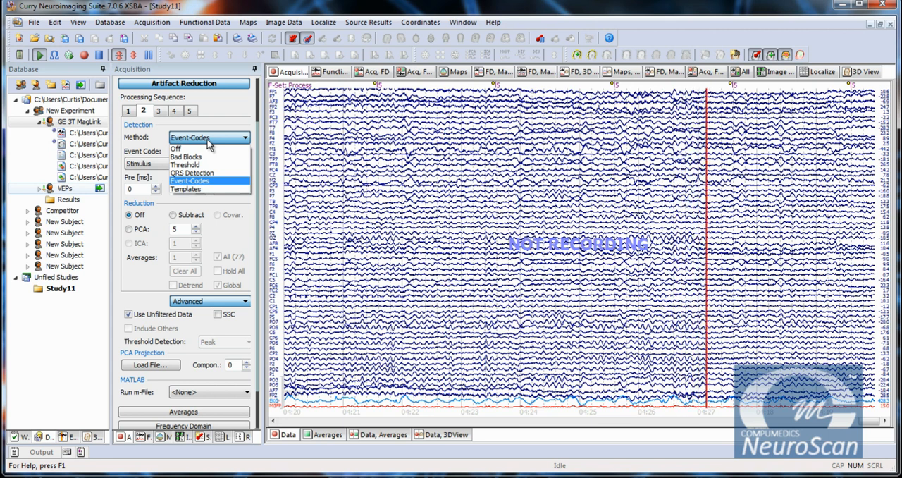
click(213, 139)
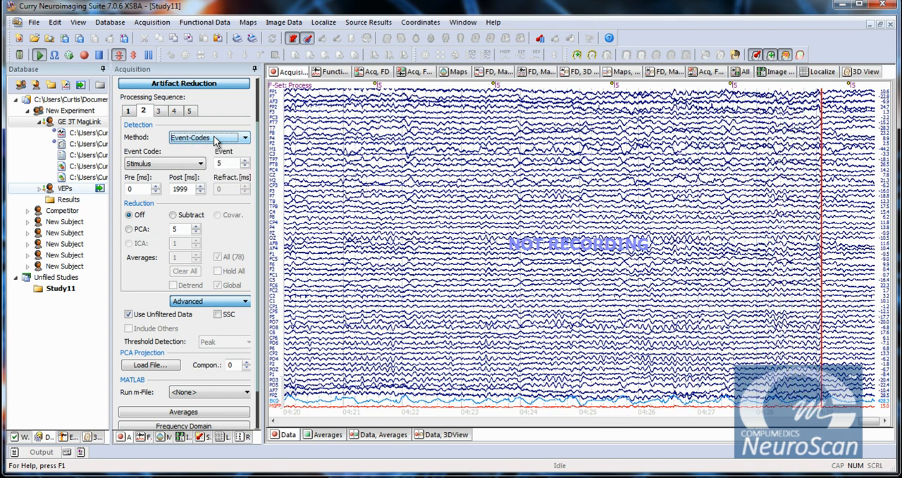
click(215, 139)
click(205, 164)
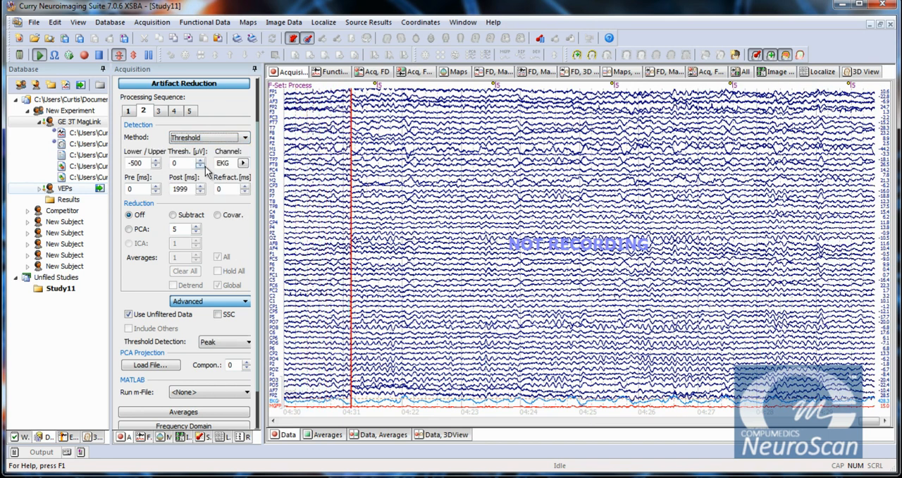
click(242, 163)
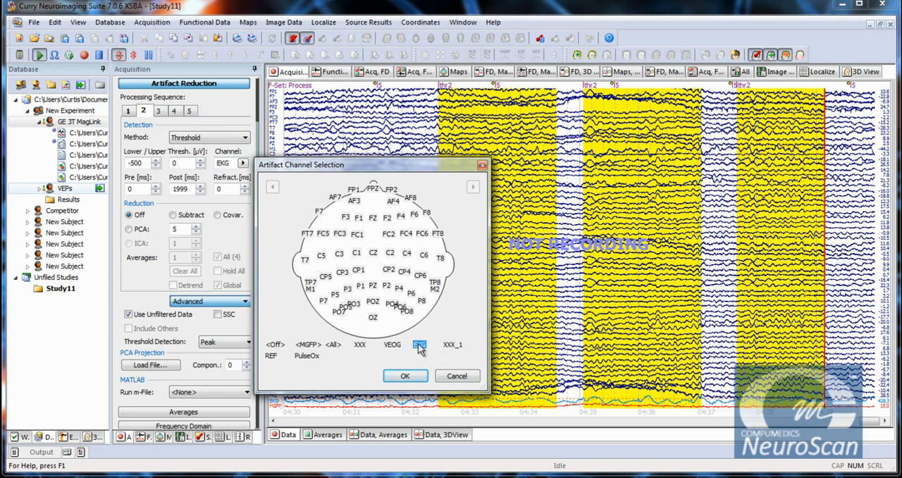
click(406, 379)
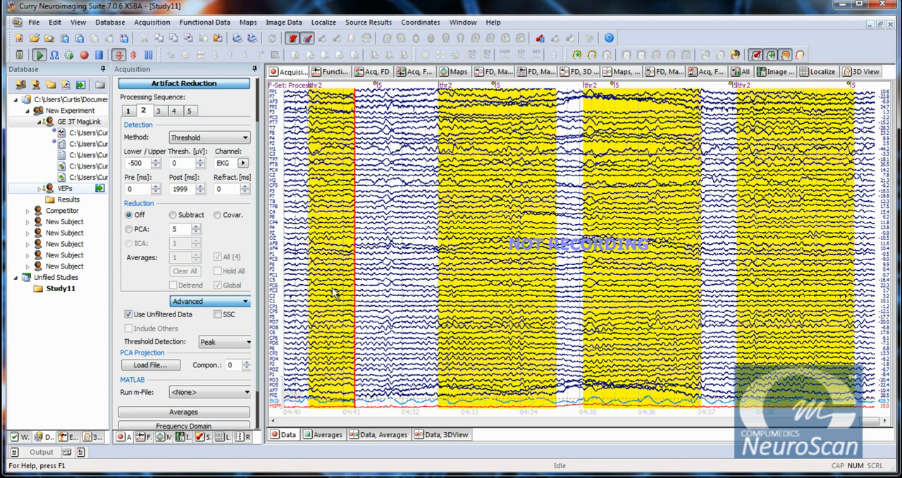
Step: Set the threshold detection window of sequence 2 to -300 ms pre and 400 ms post
text(-)
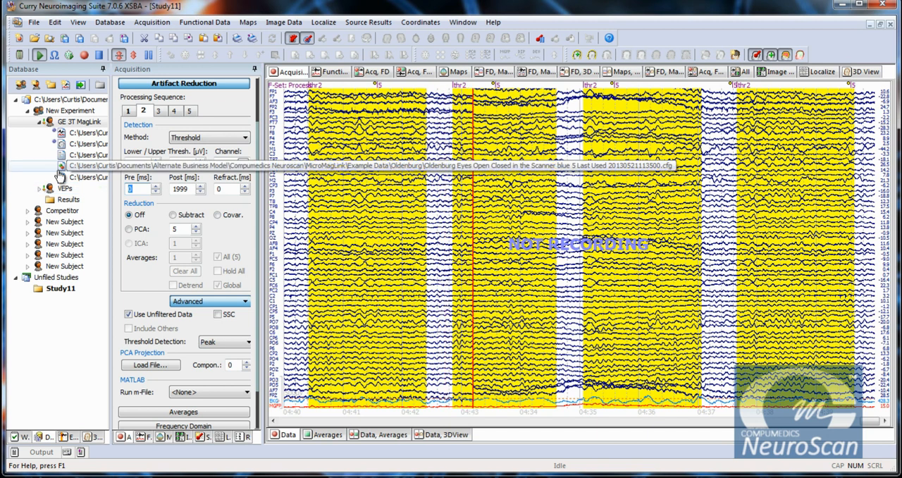
text(300)
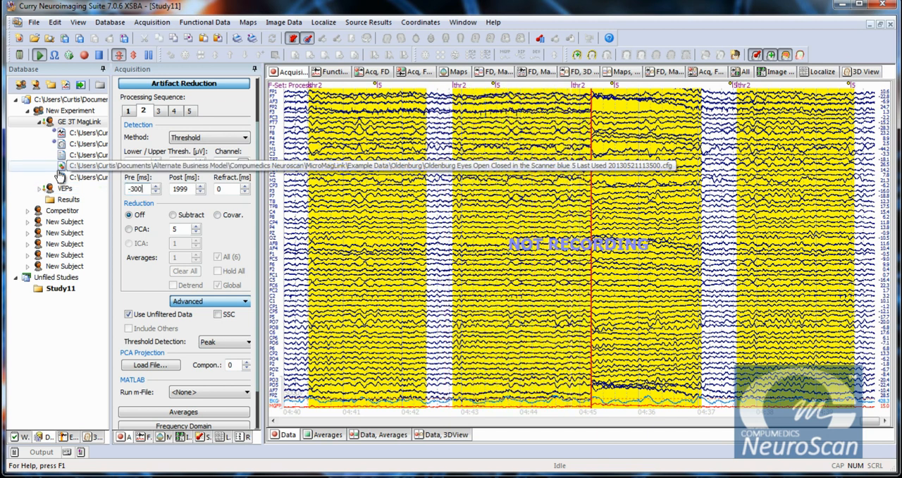
key(Tab)
text(400)
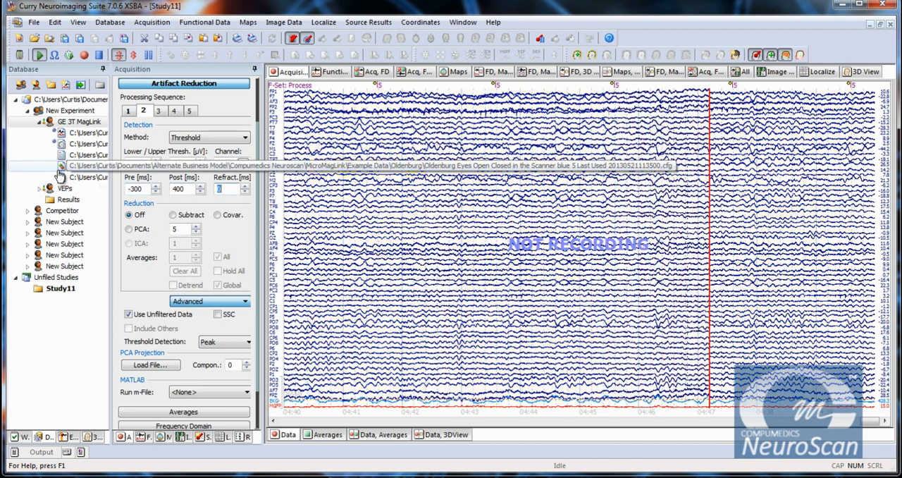
key(Tab)
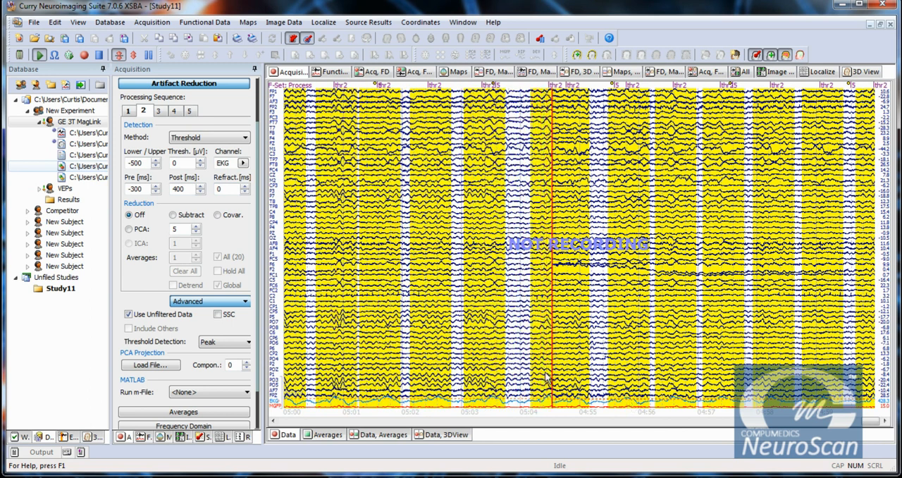
Step: Try First Slope threshold detection for artifact reduction sequence 2, and return it to Peak
click(223, 344)
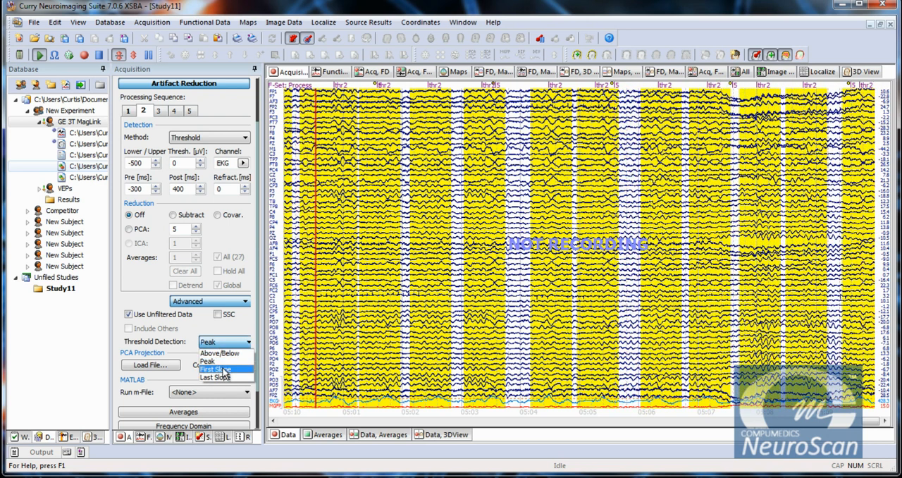
click(223, 368)
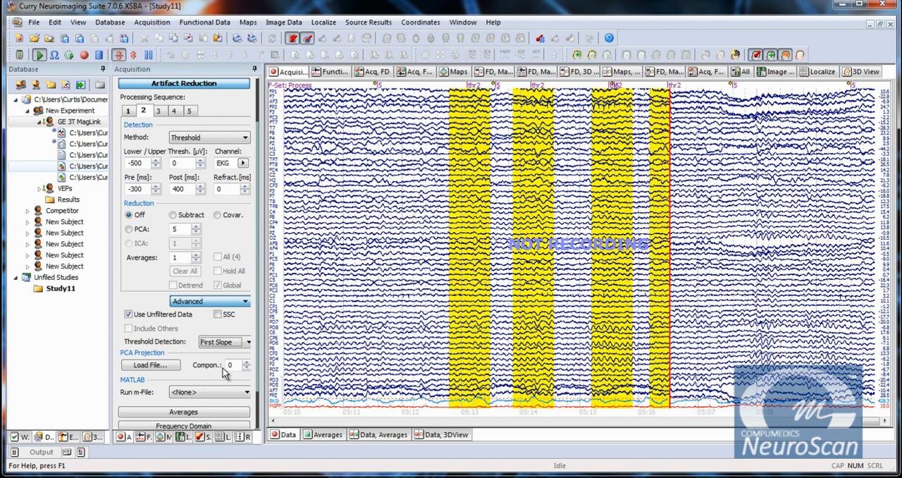
click(228, 343)
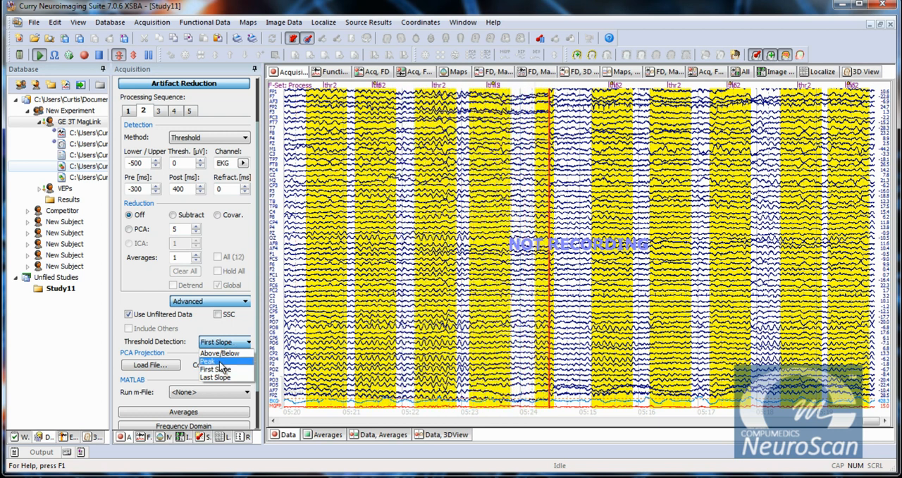
click(219, 361)
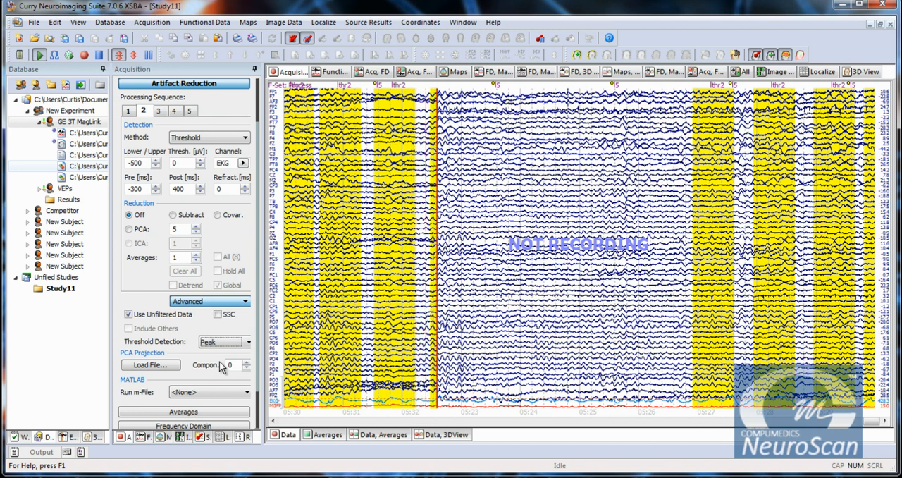
Step: Turn on PCA reduction for sequence 2, compare 1 component with reduction off, and set 3 components
click(196, 230)
click(197, 233)
click(197, 234)
click(197, 234)
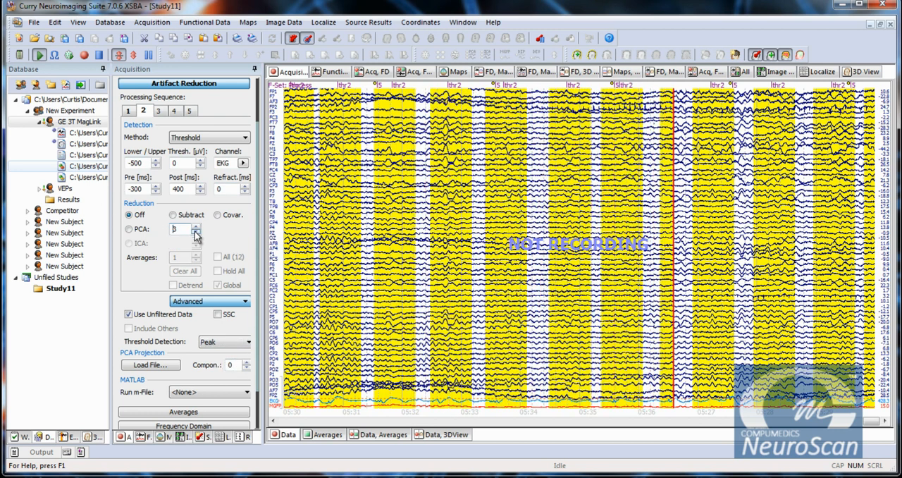
click(197, 233)
click(197, 233)
click(129, 229)
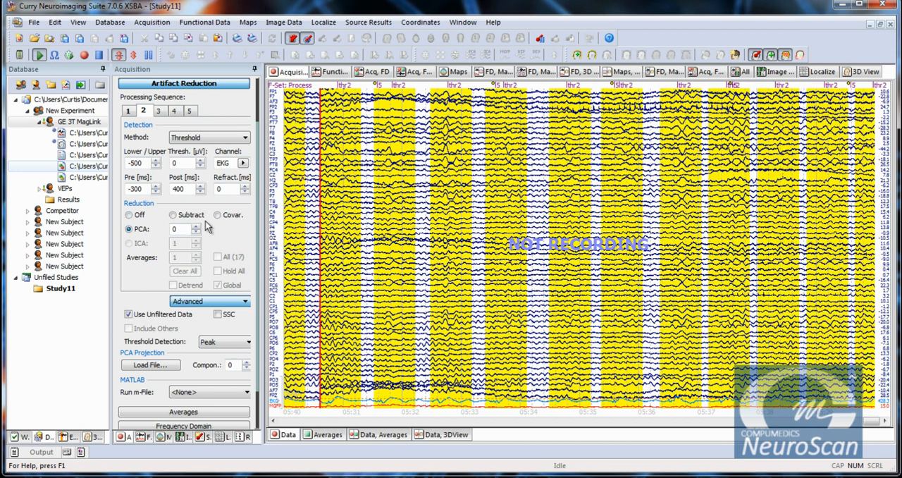
click(197, 226)
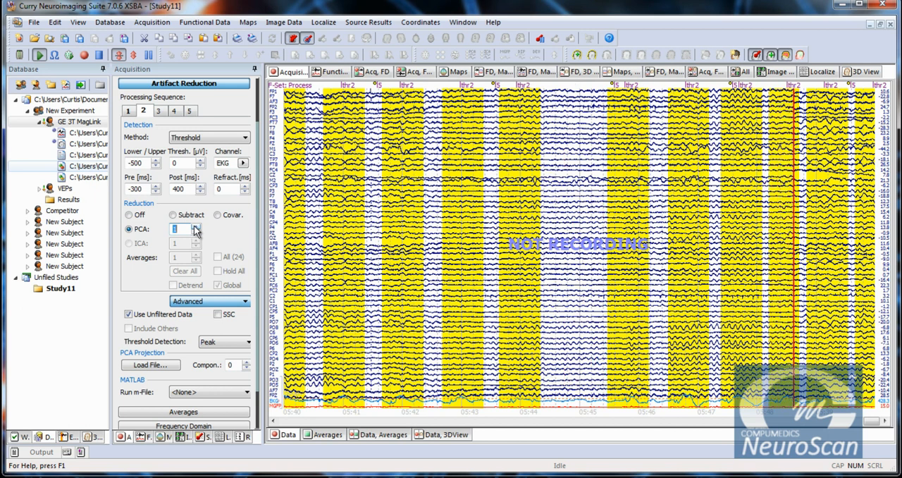
click(129, 228)
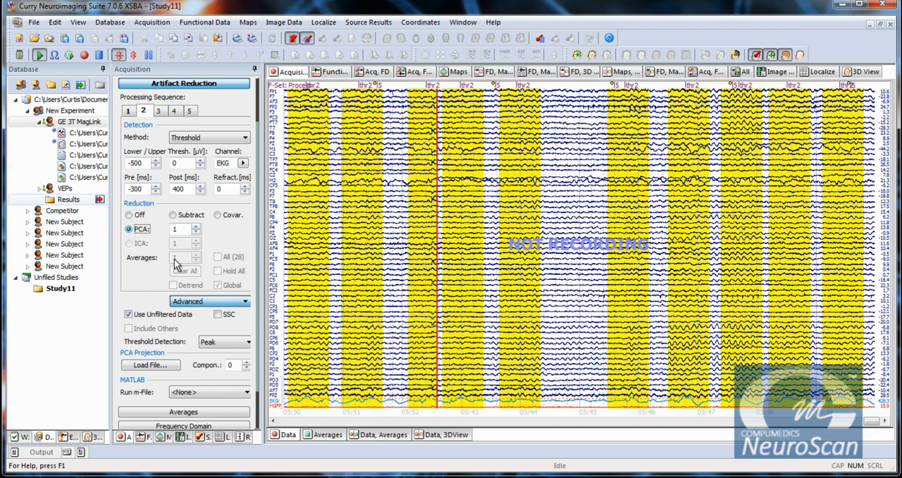
click(198, 227)
click(198, 227)
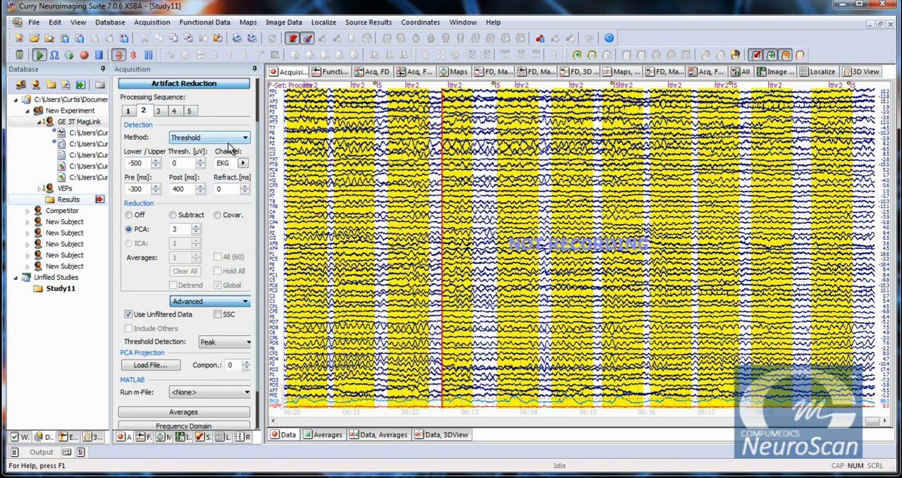
Step: View processing sequence 3, and try 5 and 2 PCA components on sequence 2 before restoring 3
click(161, 112)
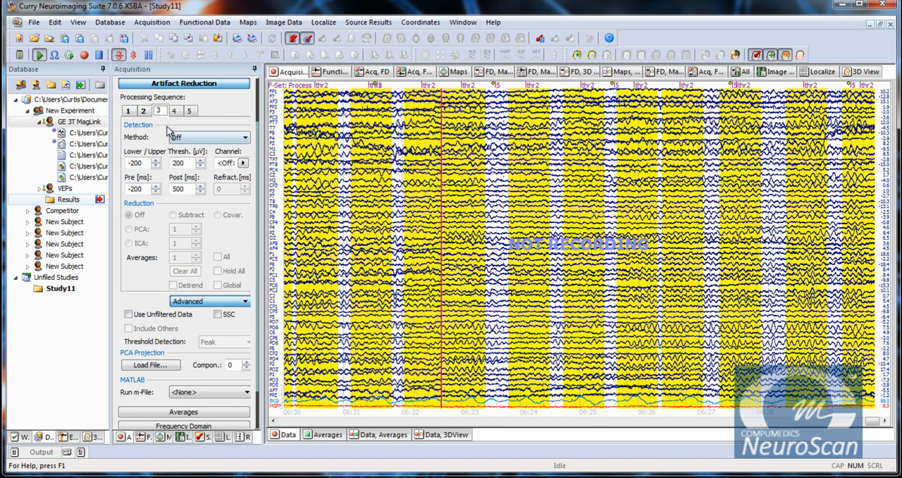
click(144, 111)
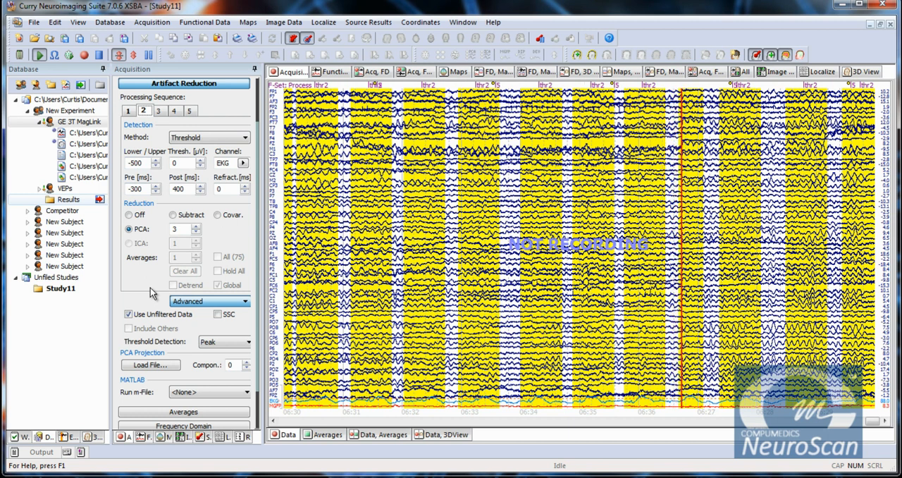
click(196, 227)
click(196, 227)
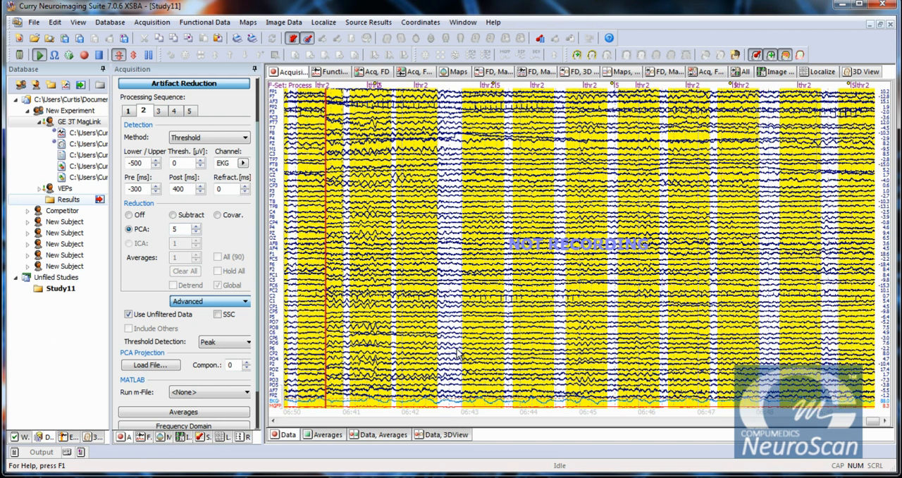
click(196, 232)
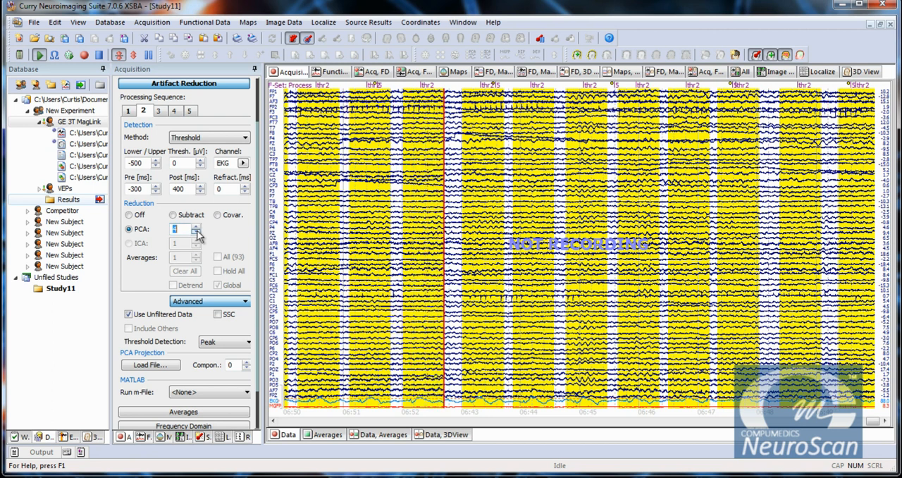
click(197, 232)
click(197, 232)
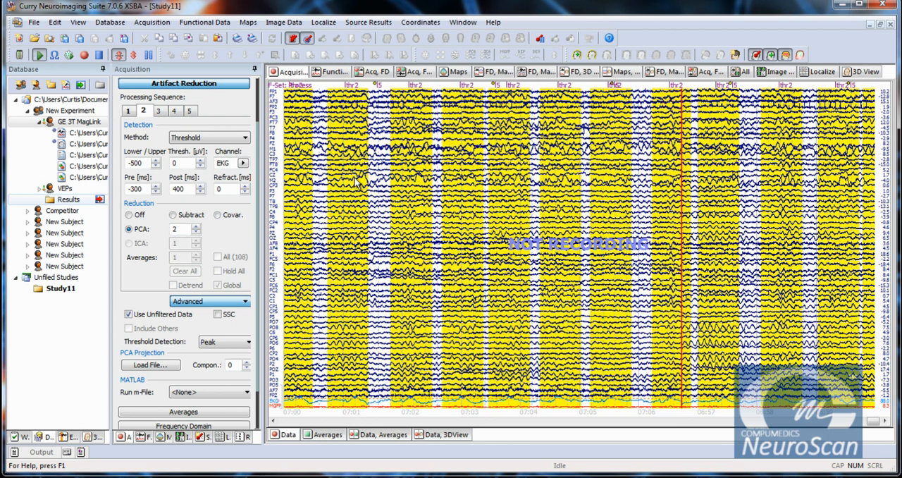
click(198, 229)
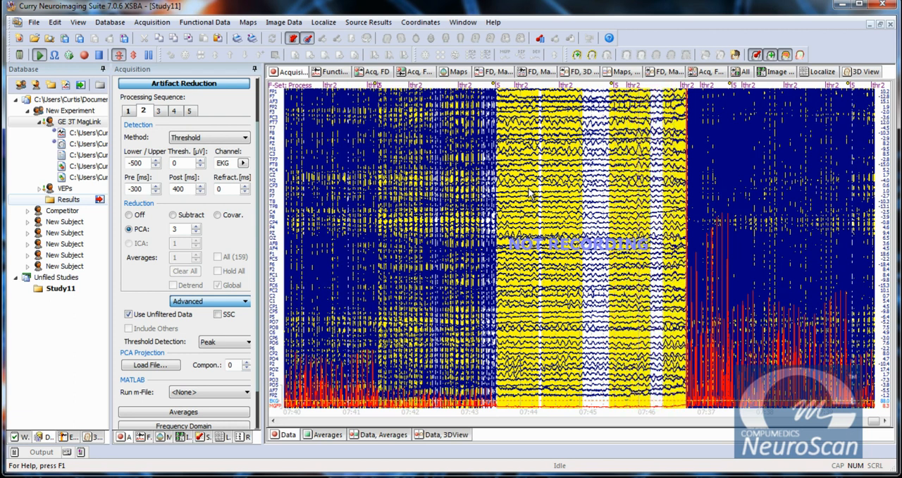
Step: Set the Process filter to a User Defined bandpass with the high pass off and the low pass at 100 Hz
click(232, 89)
click(172, 113)
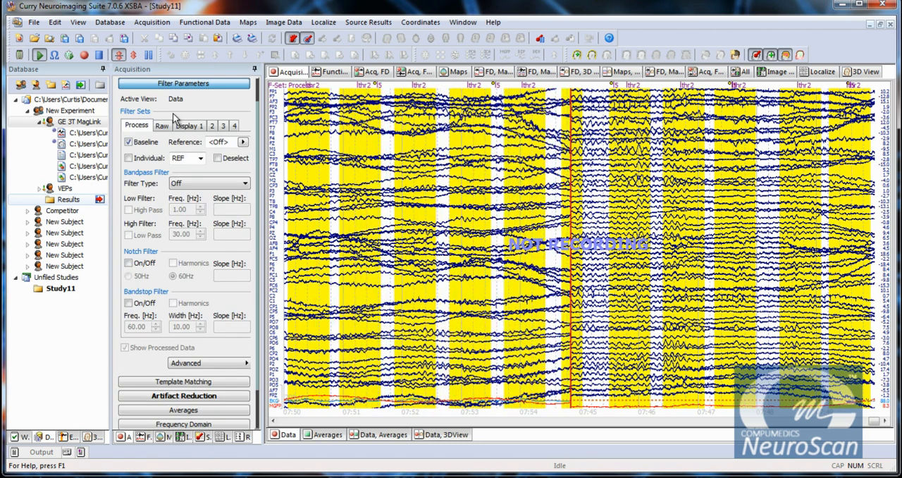
click(203, 183)
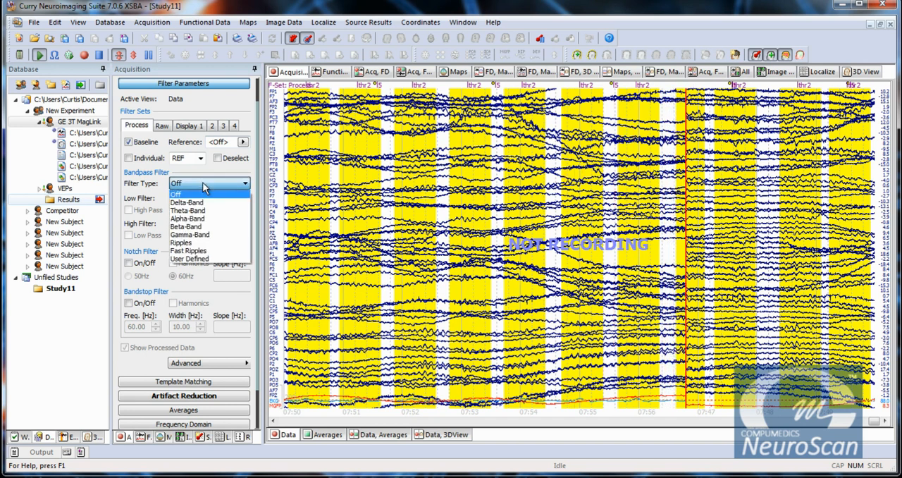
click(199, 259)
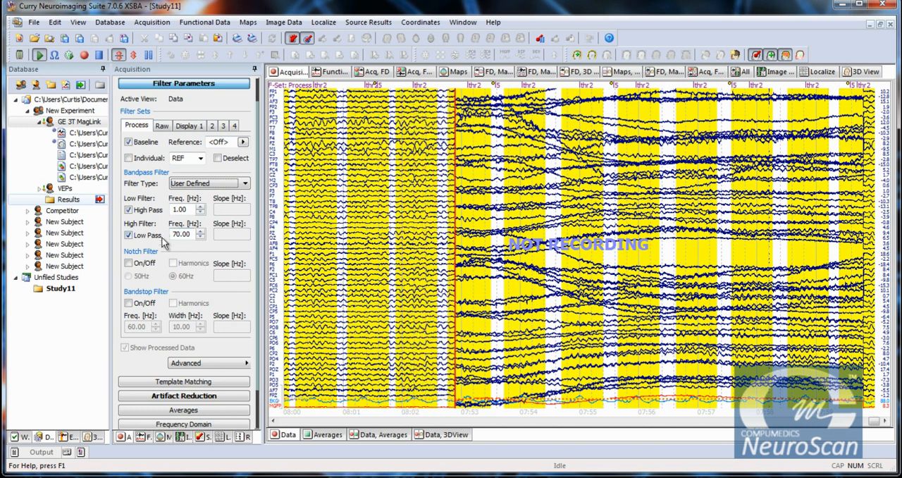
click(129, 209)
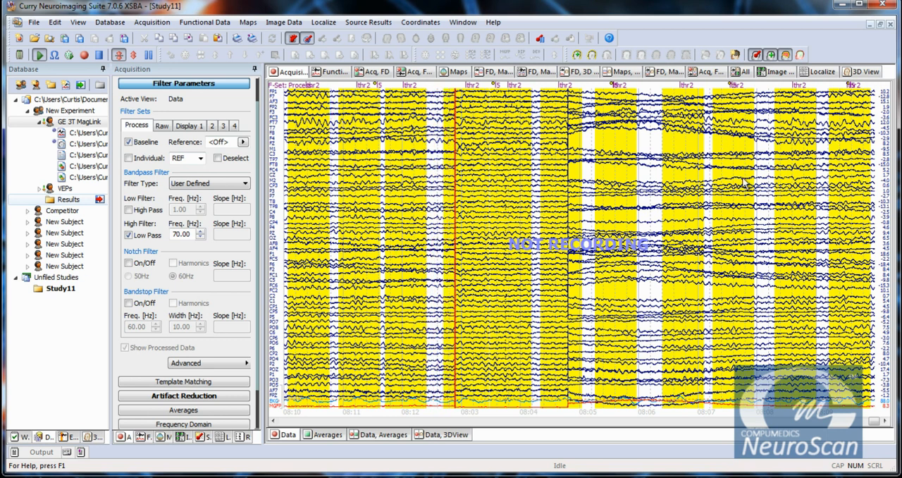
click(129, 235)
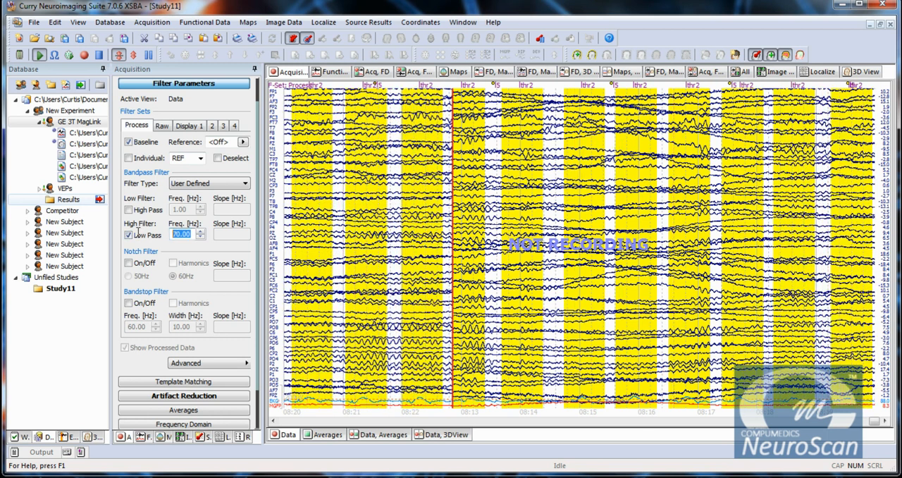
text(100)
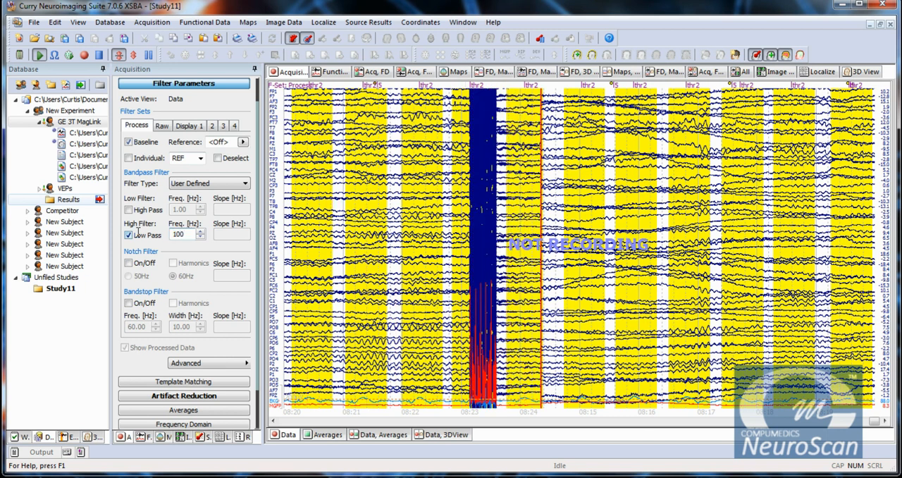
key(Tab)
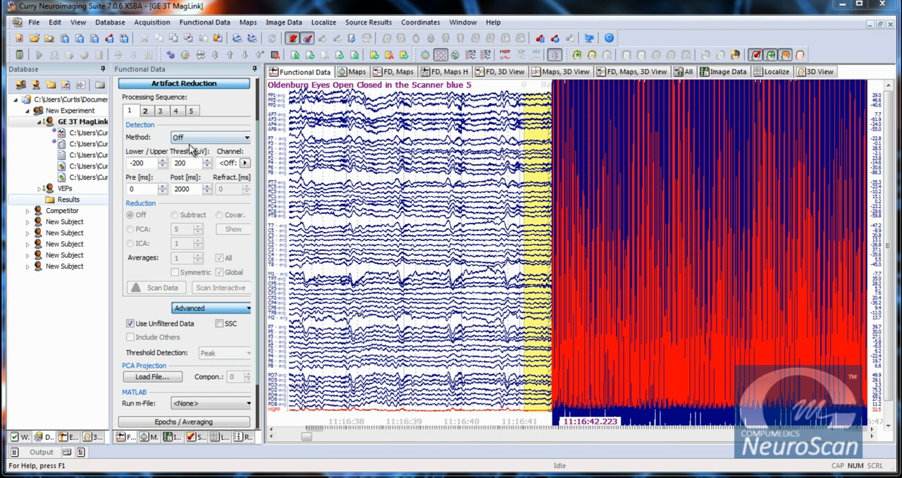
Step: Set artifact reduction sequence 1 of the GE 3T MagLink functional data to Event-Codes detection with event code 5
click(194, 139)
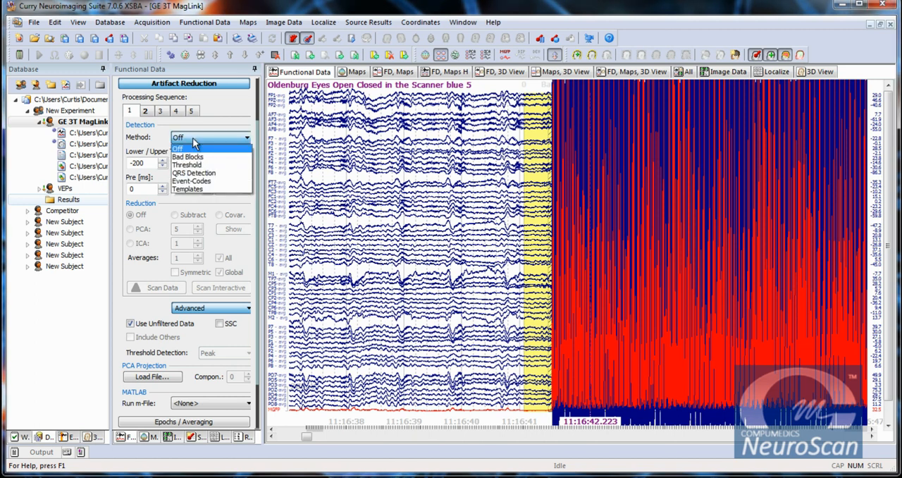
click(204, 84)
click(205, 84)
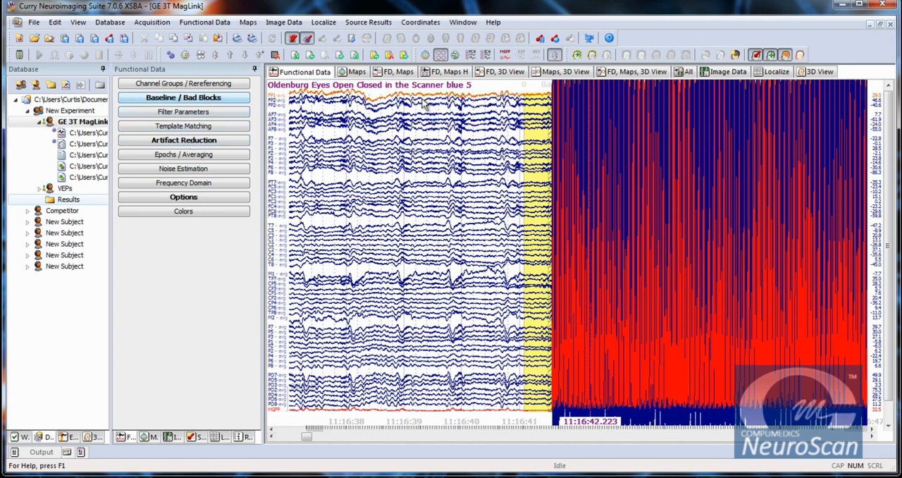
click(184, 141)
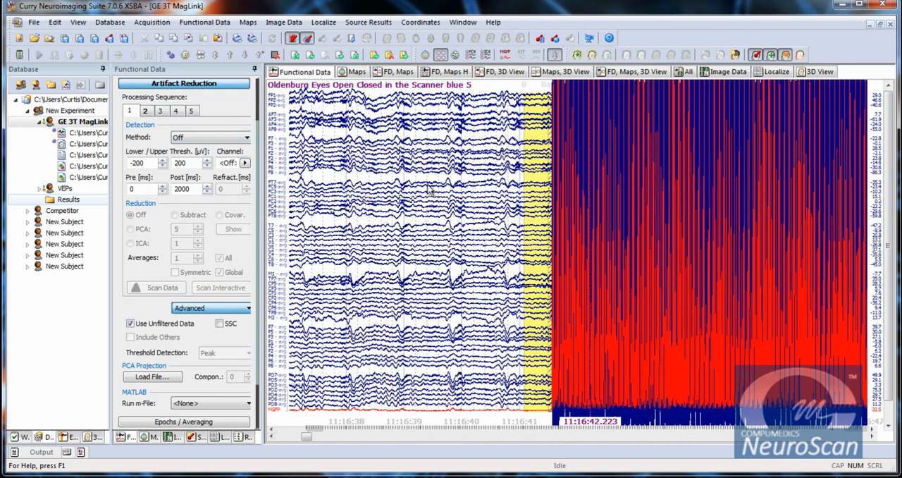
click(198, 139)
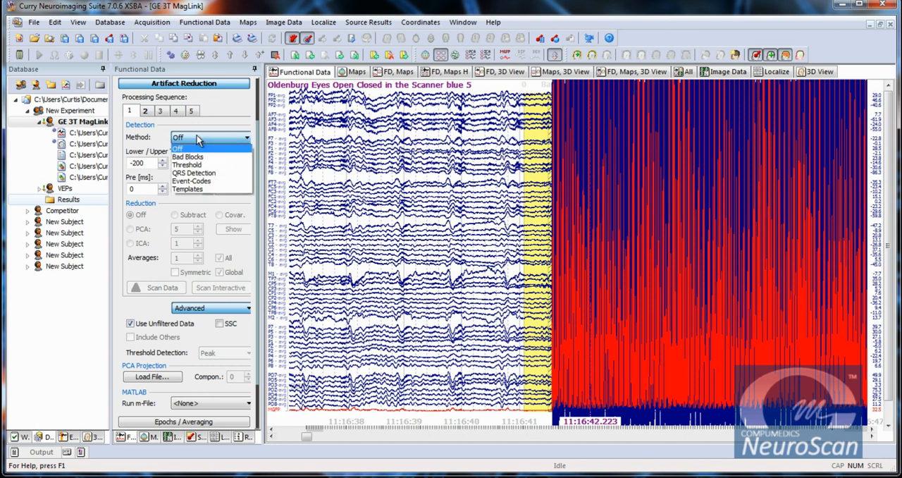
click(212, 181)
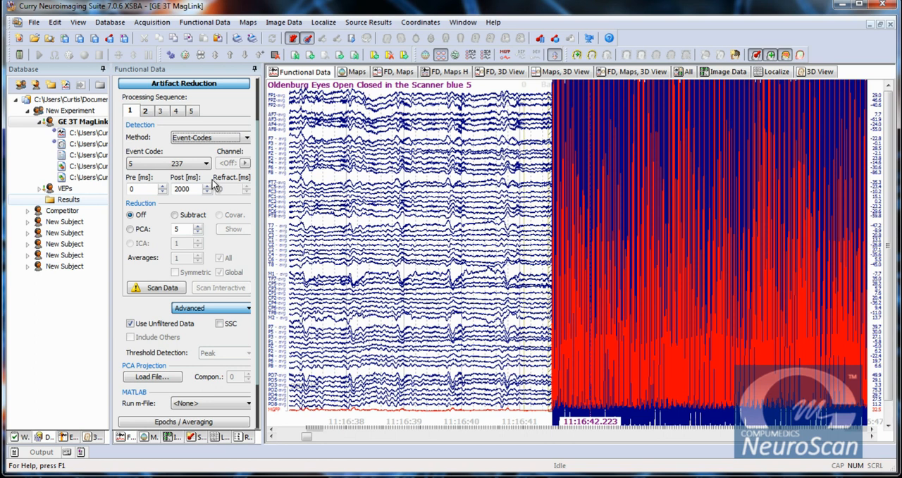
click(194, 167)
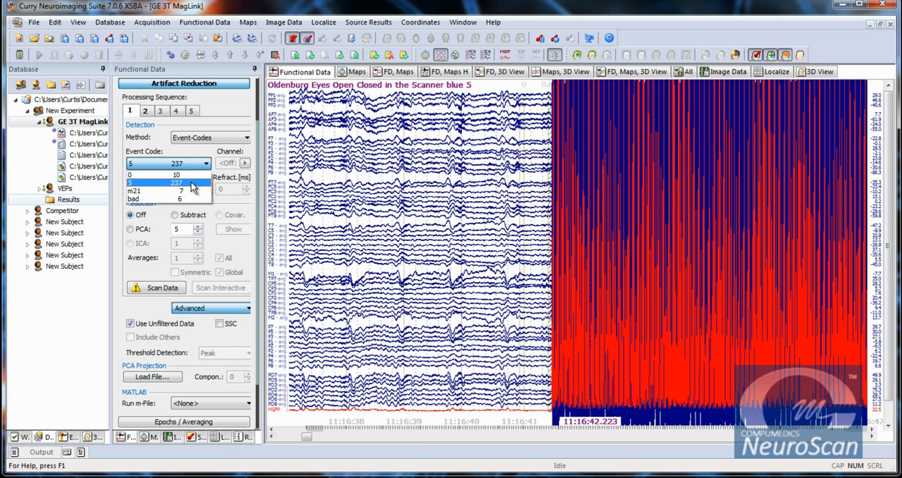
click(191, 184)
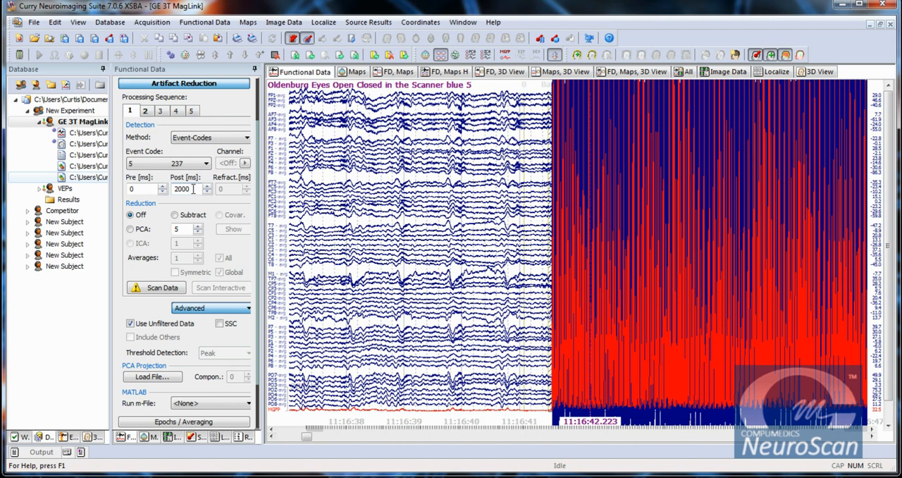
Step: Turn on PCA reduction with 5 components for sequence 1 and scan the data for the artifacts
click(130, 229)
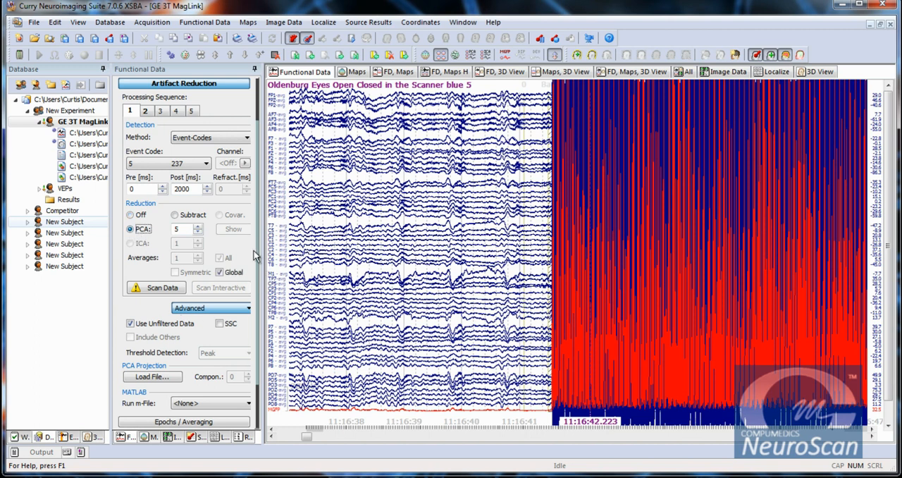
click(150, 291)
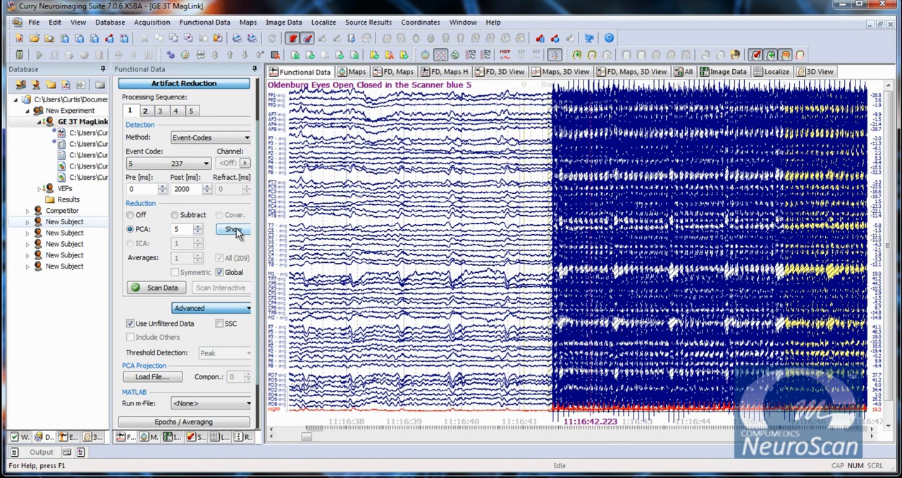
Step: Show the averaged artifact of sequence 1 in an enlarged window and stack the five PCA waveforms apart
click(237, 232)
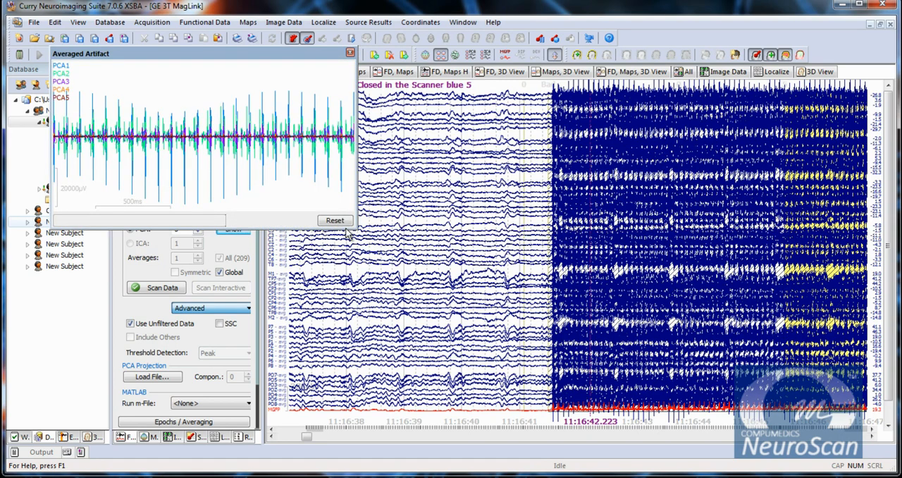
drag(356, 230, 530, 430)
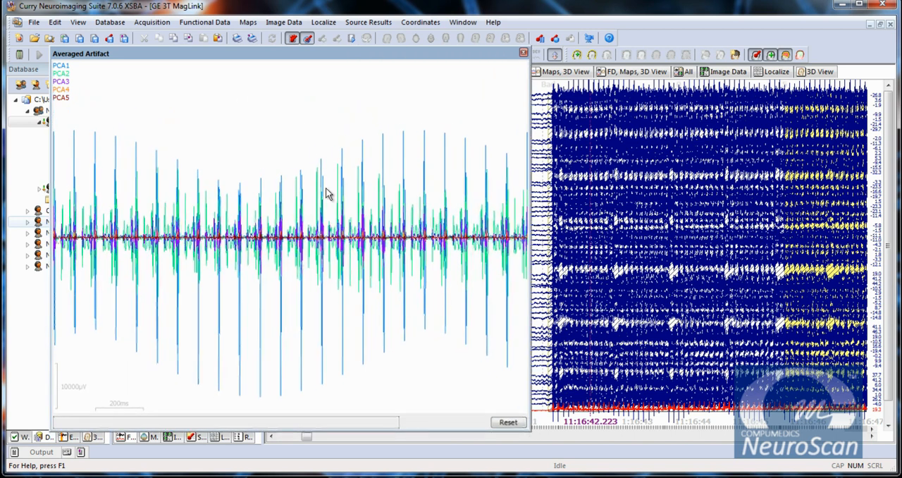
right_click(284, 132)
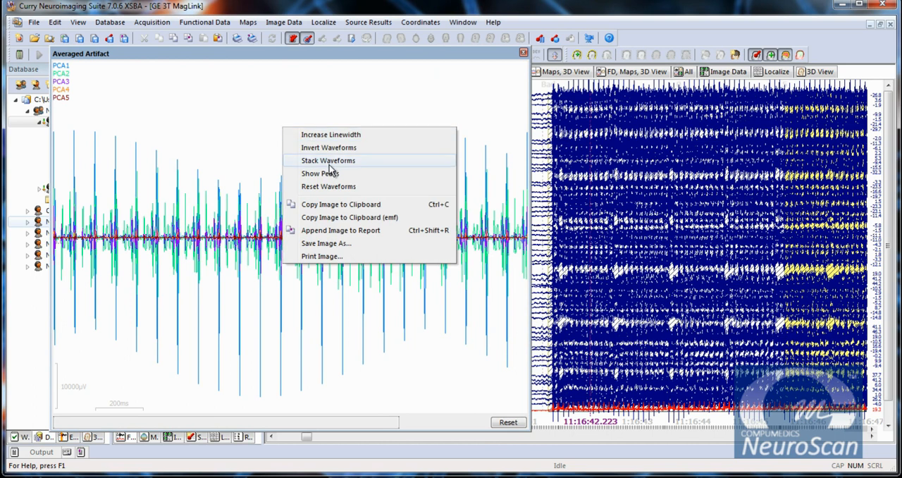
click(329, 163)
right_click(287, 134)
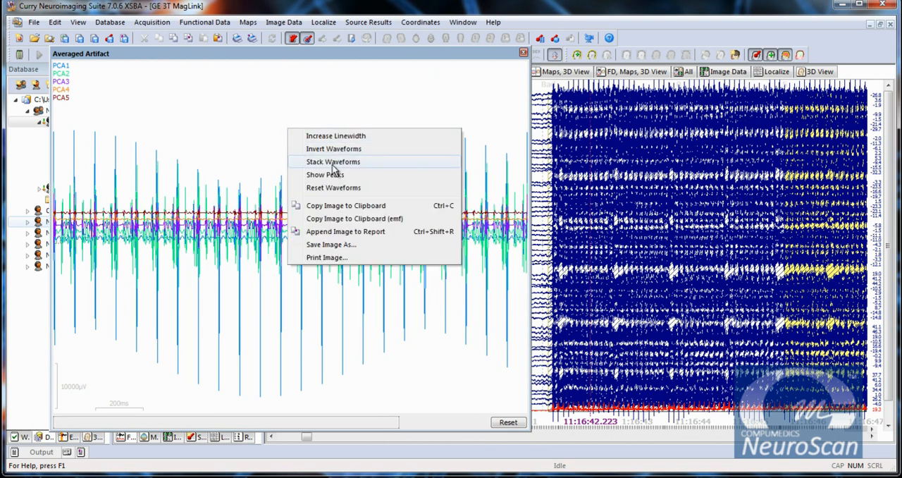
click(331, 163)
right_click(266, 113)
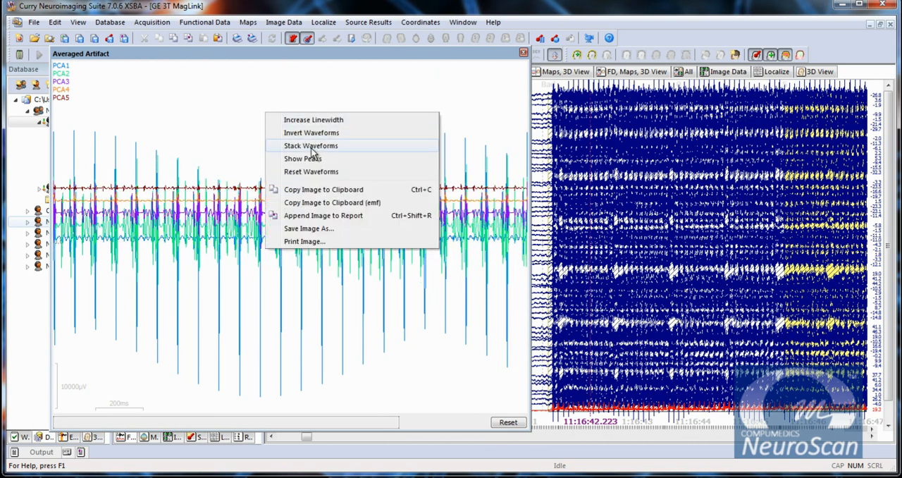
click(313, 146)
right_click(255, 113)
click(300, 145)
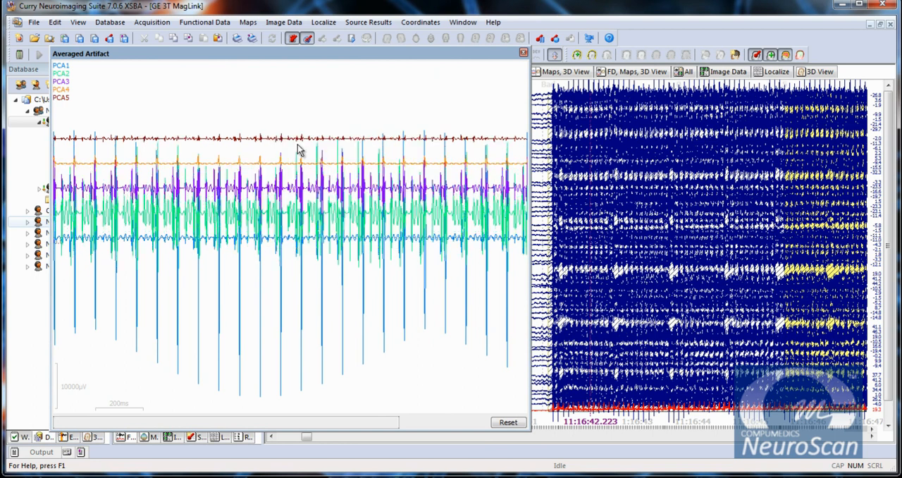
Step: Examine the stacked PCA waveforms at smaller and larger amplitude scales and close the averaged artifact display
scroll(310, 224, down, 3)
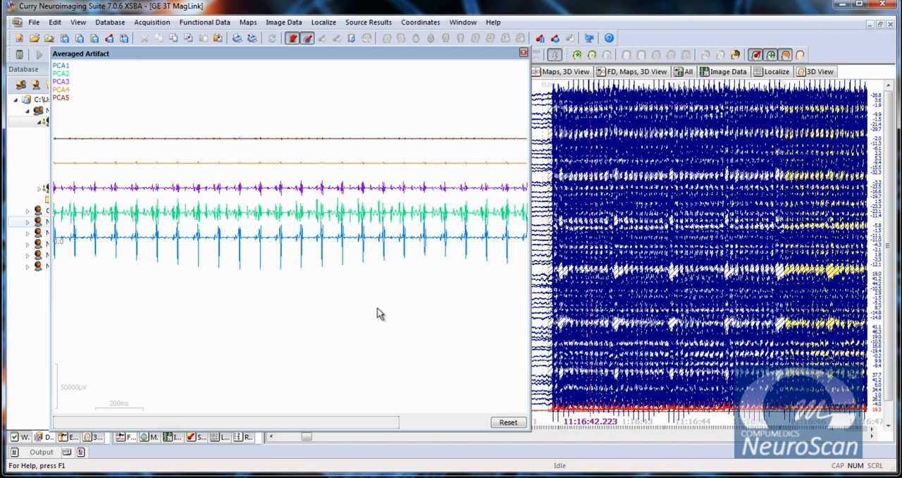
scroll(318, 166, up, 3)
scroll(318, 166, up, 2)
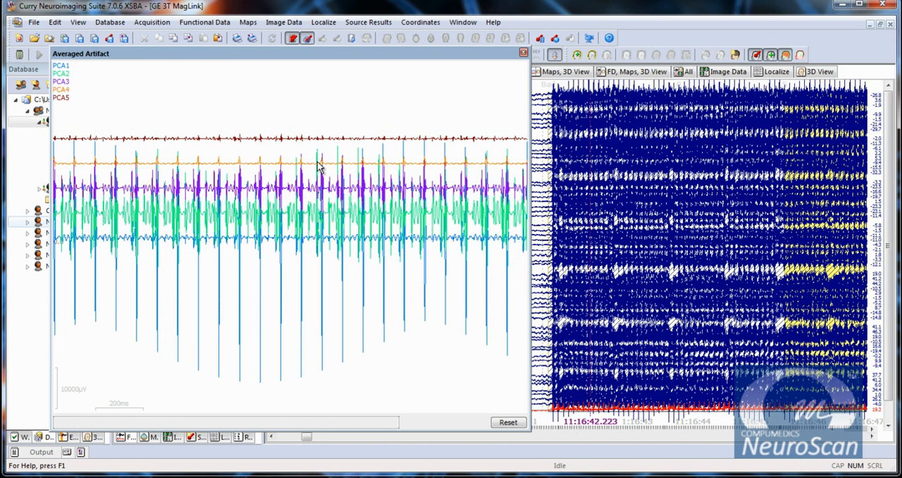
scroll(318, 166, down, 2)
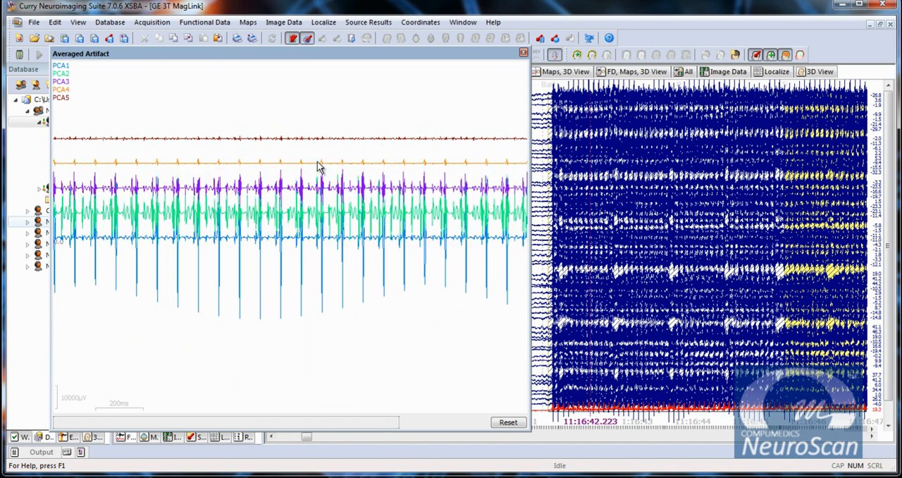
scroll(318, 167, up, 1)
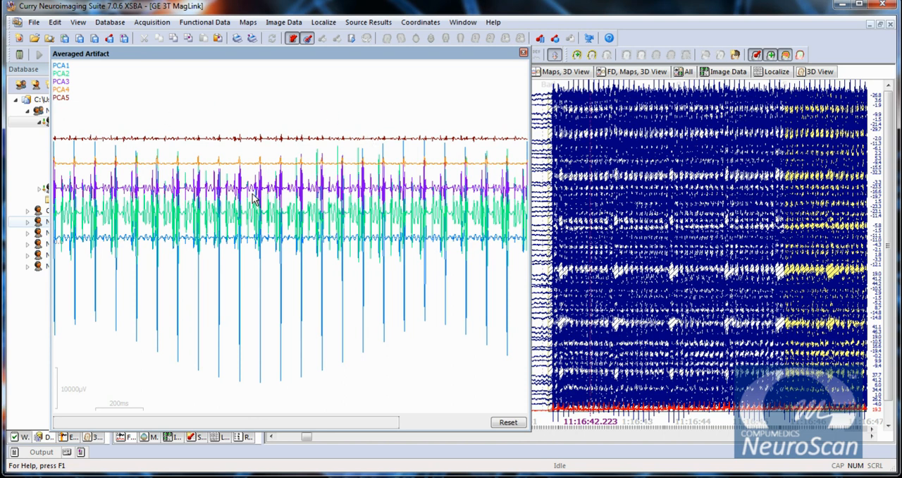
click(524, 53)
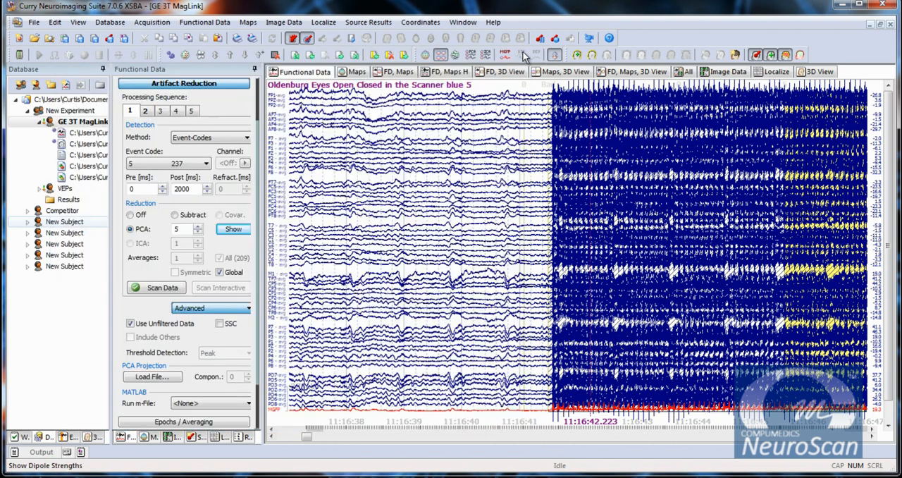
Step: Set processing sequence 2 to Event-Codes detection with Subtract reduction and scan the data
click(146, 112)
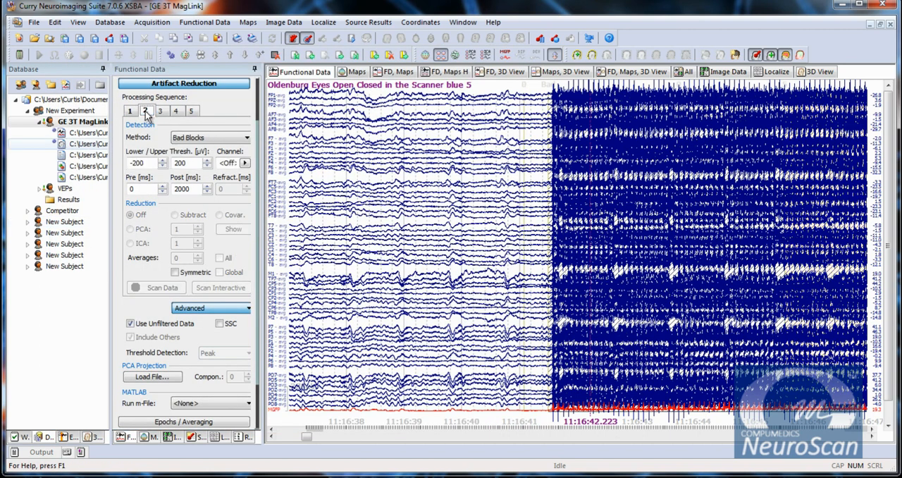
click(212, 142)
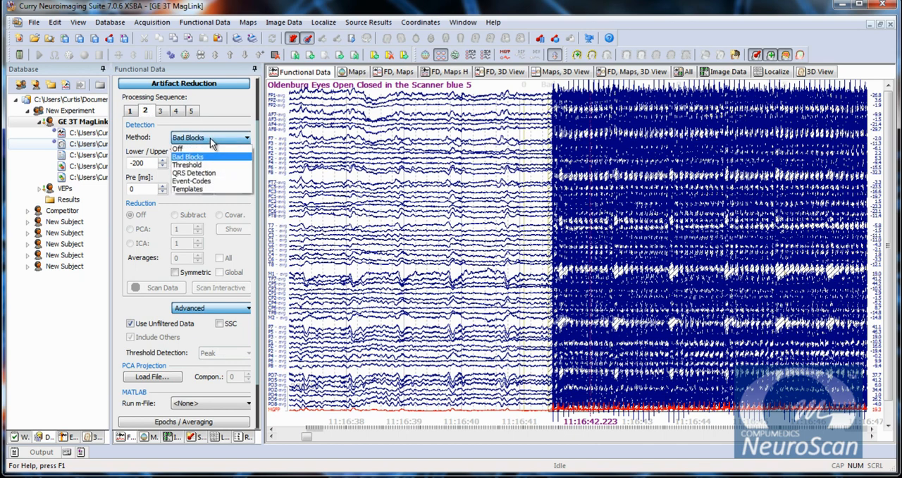
click(209, 181)
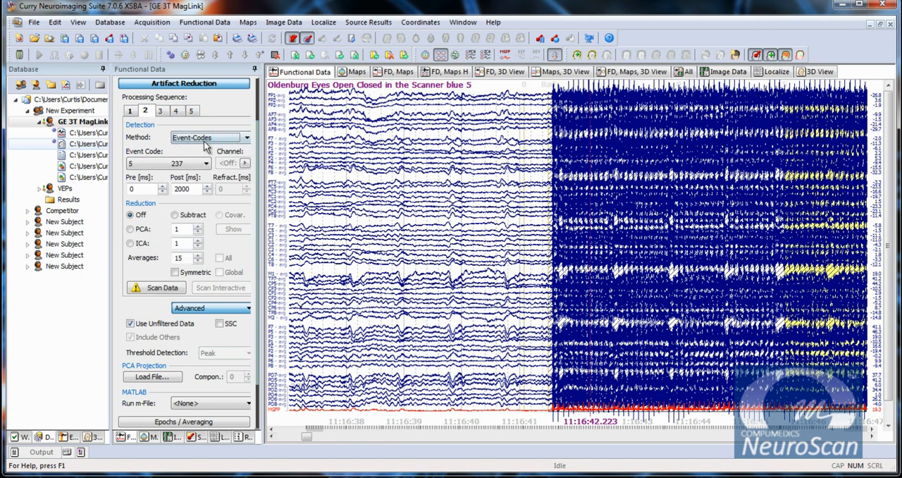
click(175, 216)
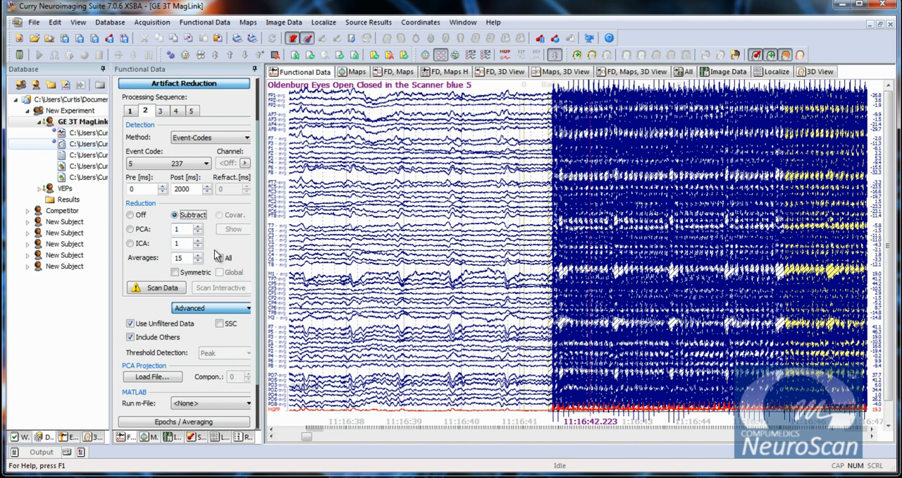
click(157, 289)
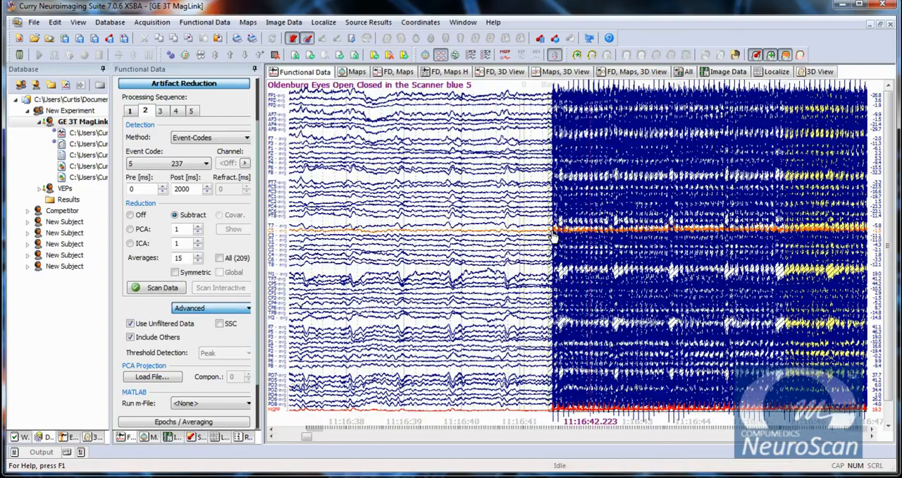
Step: Give the EKG channel its own User Defined bandpass filter, high pass 1 Hz and low pass 10 Hz
drag(307, 438, 352, 440)
click(319, 439)
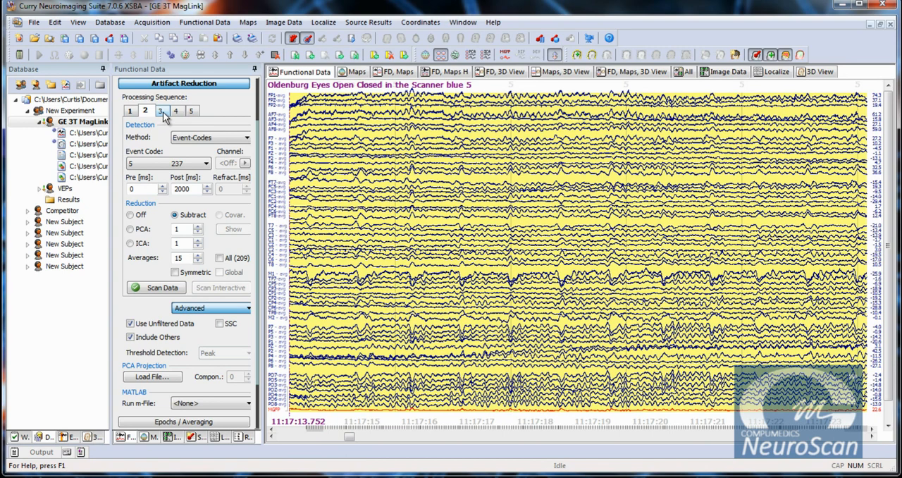
scroll(890, 321, down, 1)
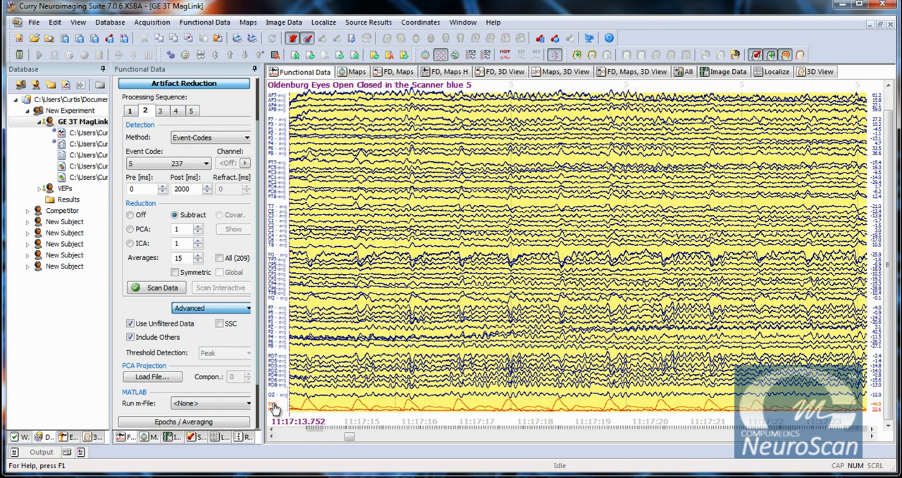
right_click(274, 409)
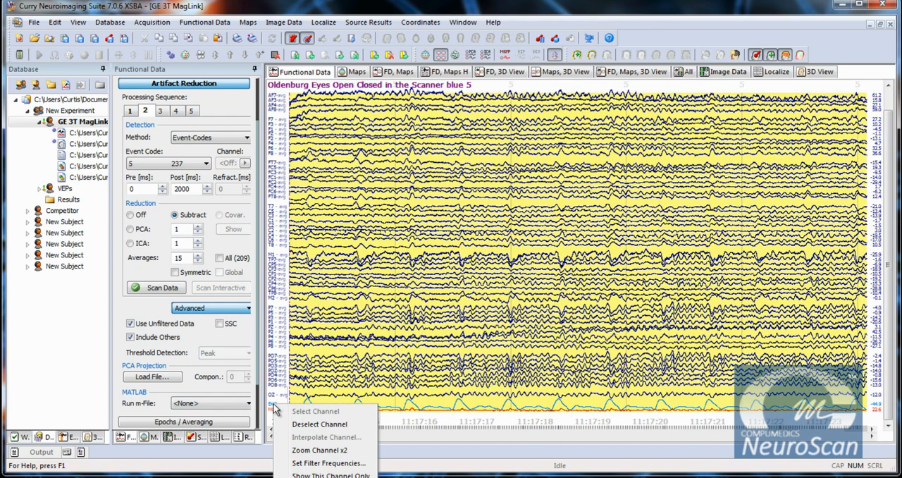
click(355, 464)
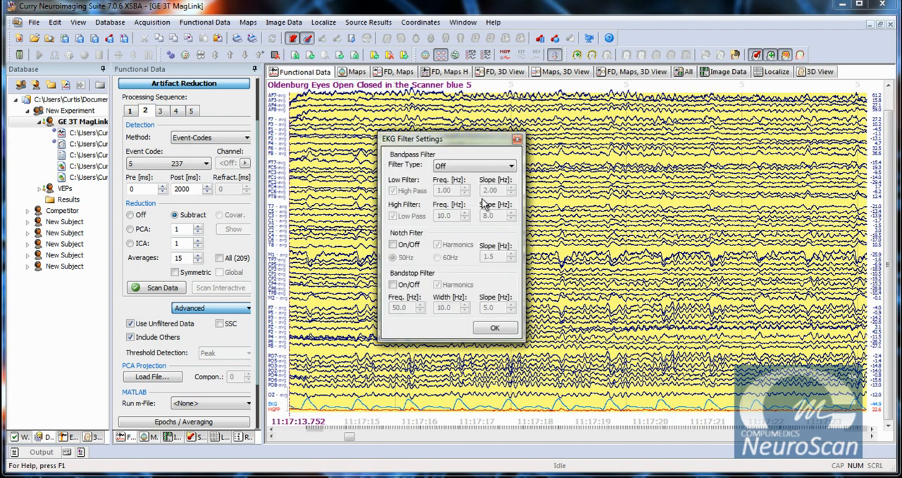
click(479, 167)
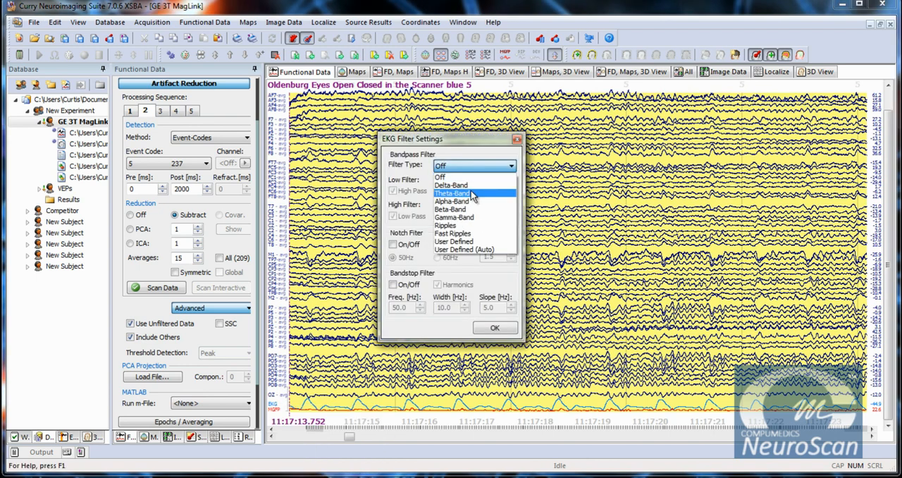
click(455, 242)
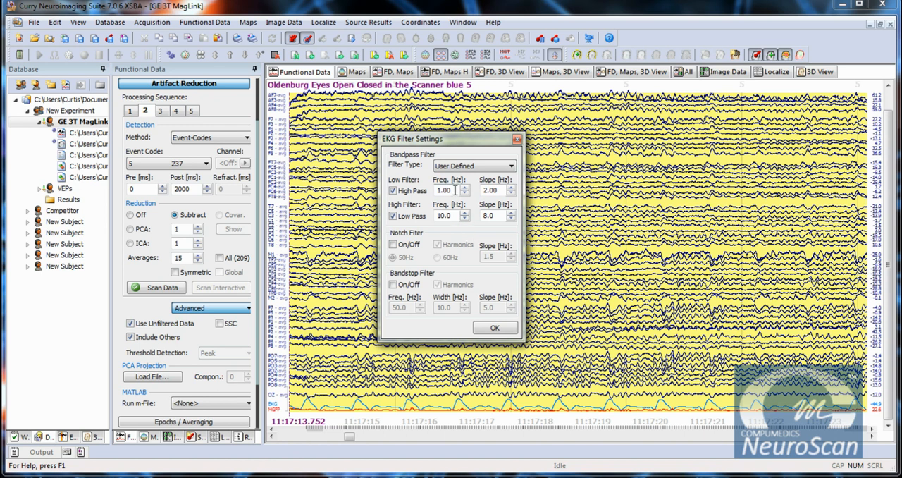
click(496, 328)
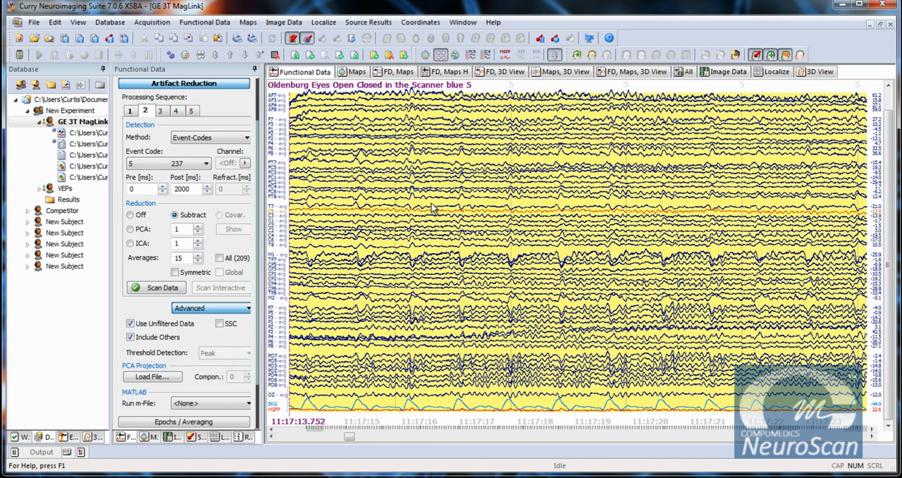
Step: Set processing sequence 3 to Threshold detection with EKG as the artifact channel
click(162, 113)
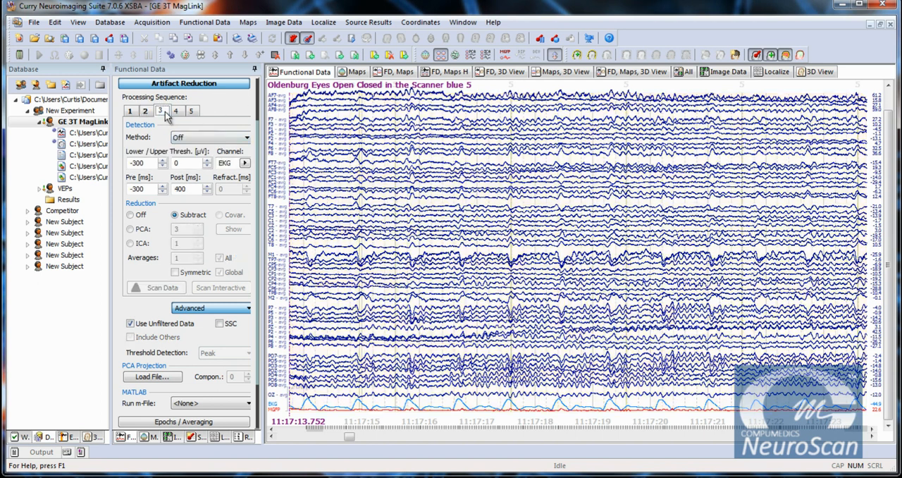
click(225, 140)
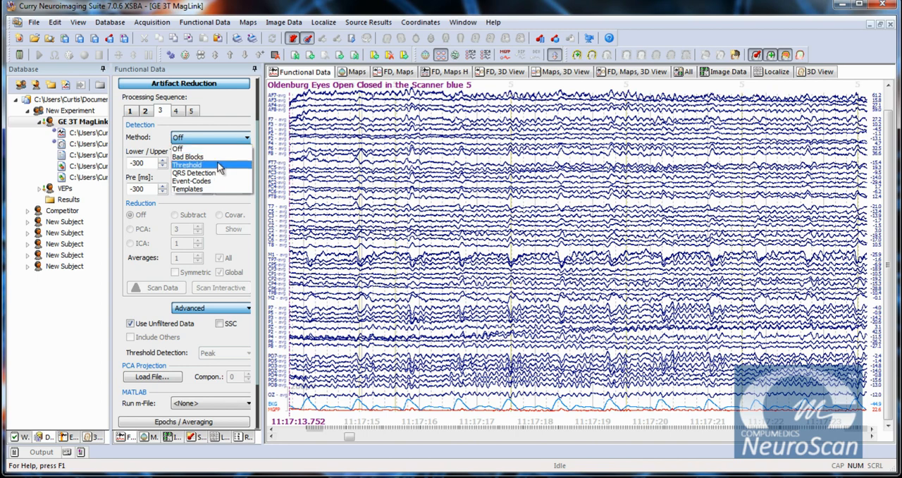
click(189, 164)
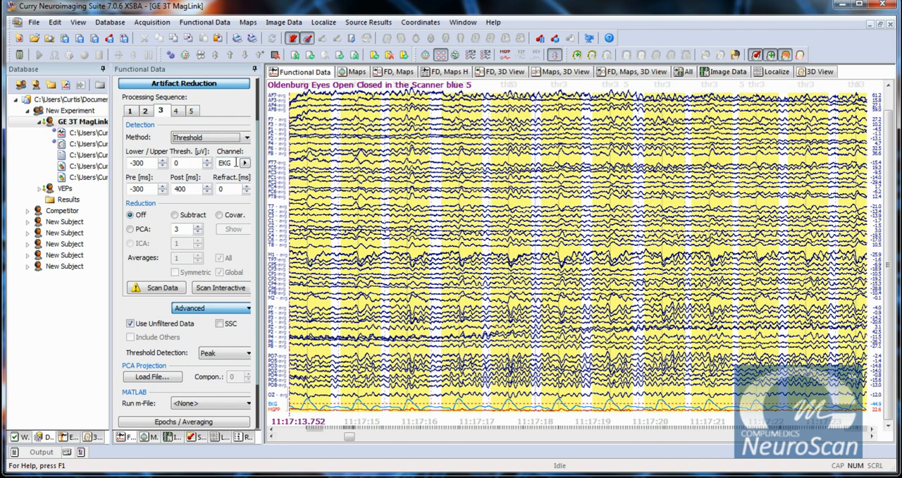
click(245, 164)
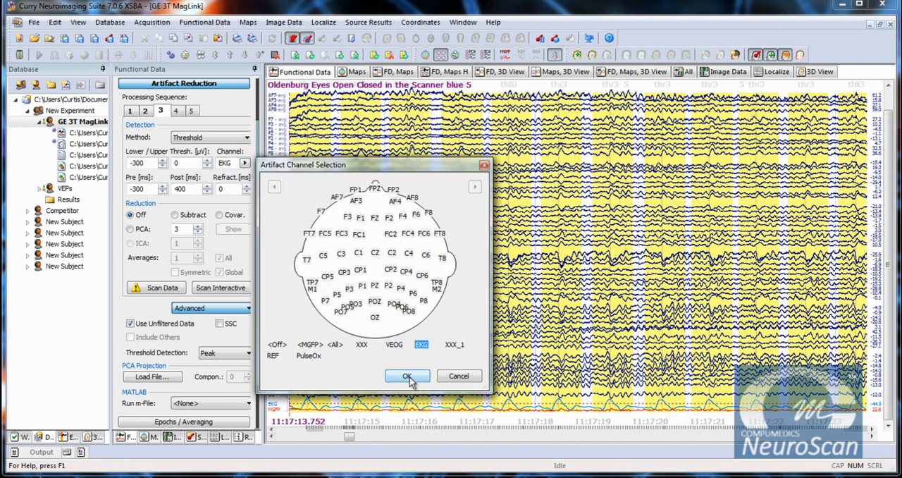
click(394, 344)
click(421, 344)
click(408, 377)
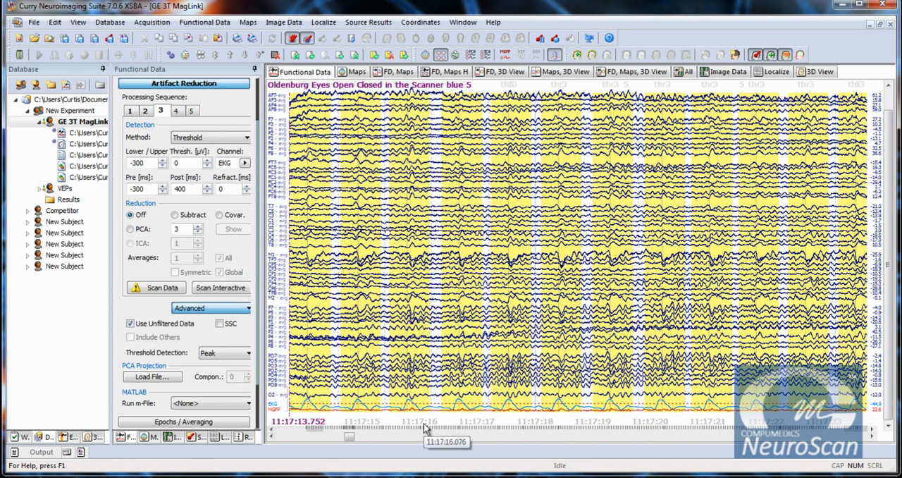
Step: Try upper thresholds of 300 and 200 µV for sequence 3 and restore the upper threshold to 0
drag(185, 163, 169, 163)
text(300)
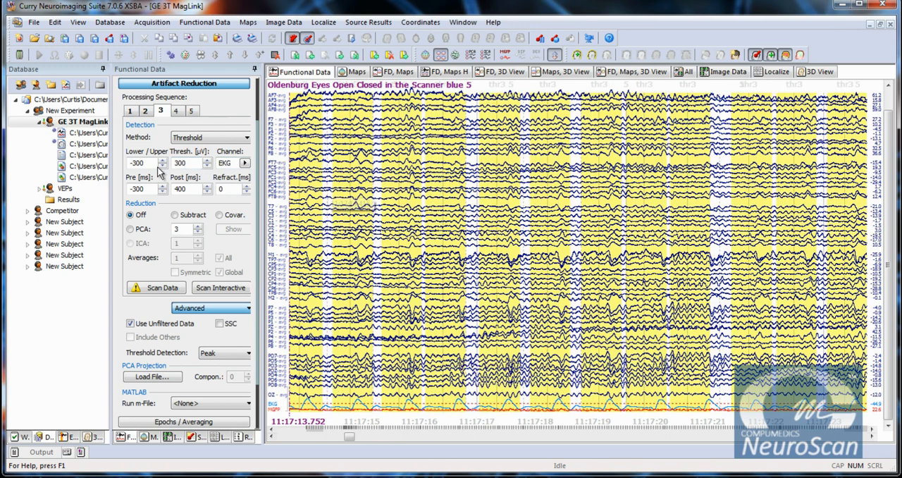
drag(186, 163, 162, 162)
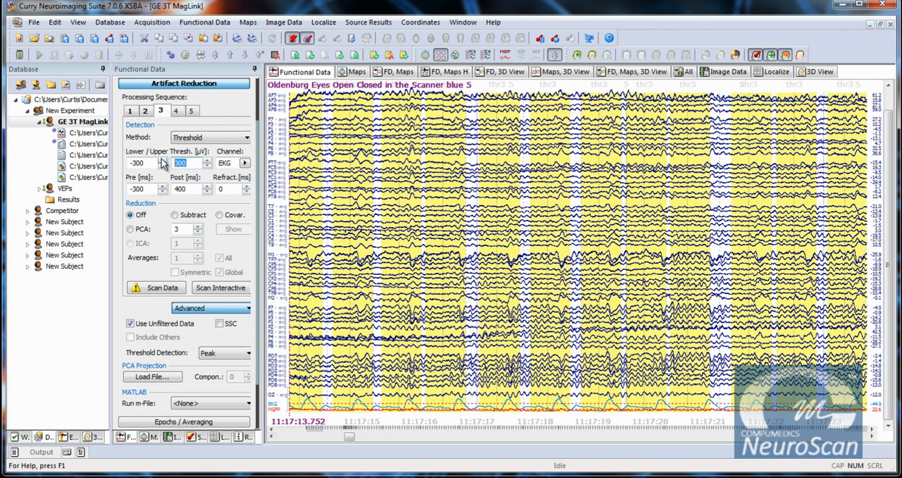
text(0)
text(200)
key(Tab)
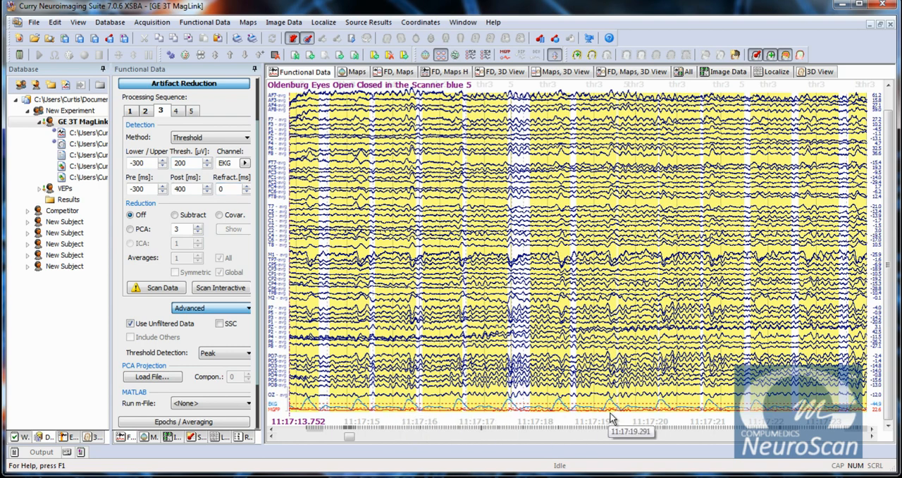
double_click(191, 166)
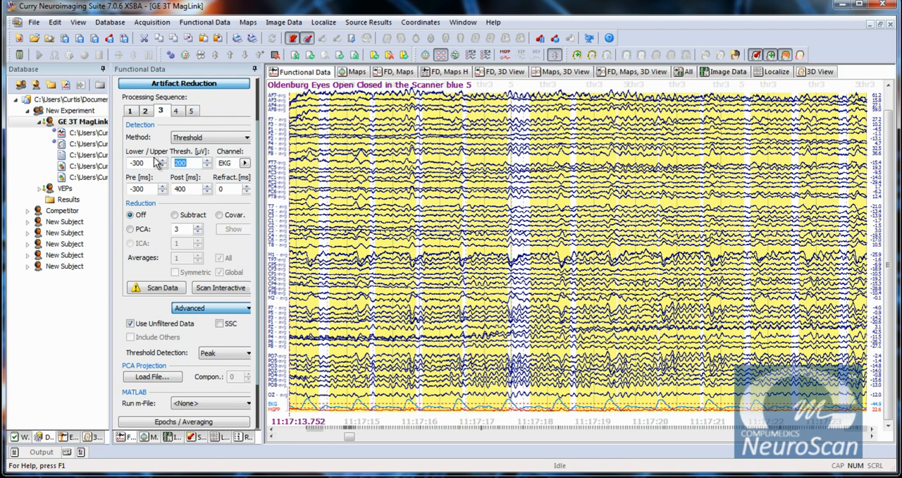
text(0)
key(Tab)
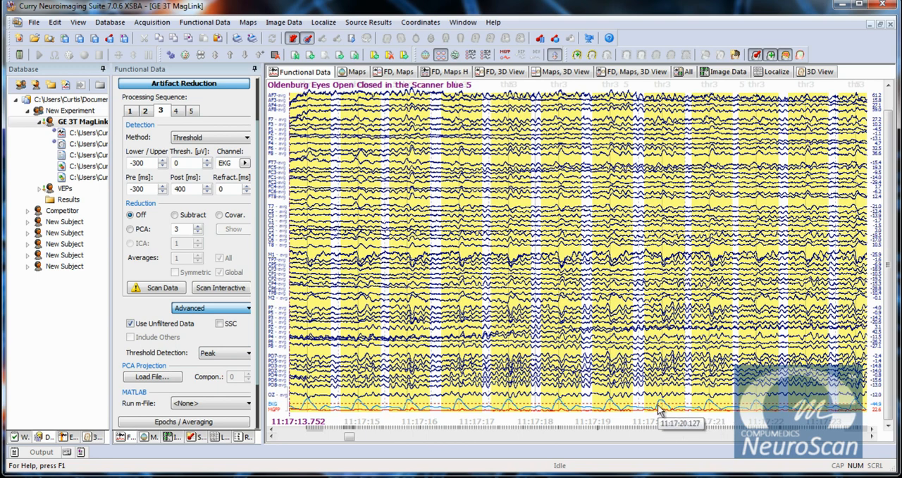
Step: Set the threshold detection of sequence 3 to First Slope for the EKG channel
mouse_move(463, 408)
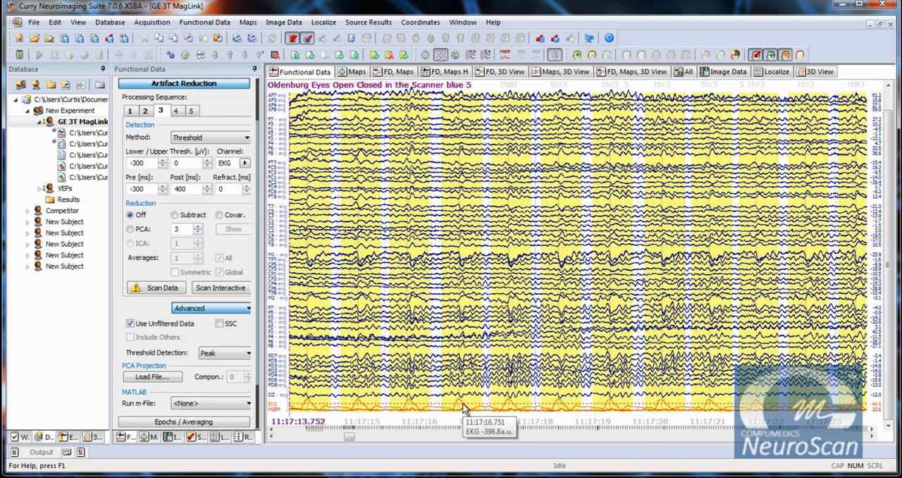
click(220, 353)
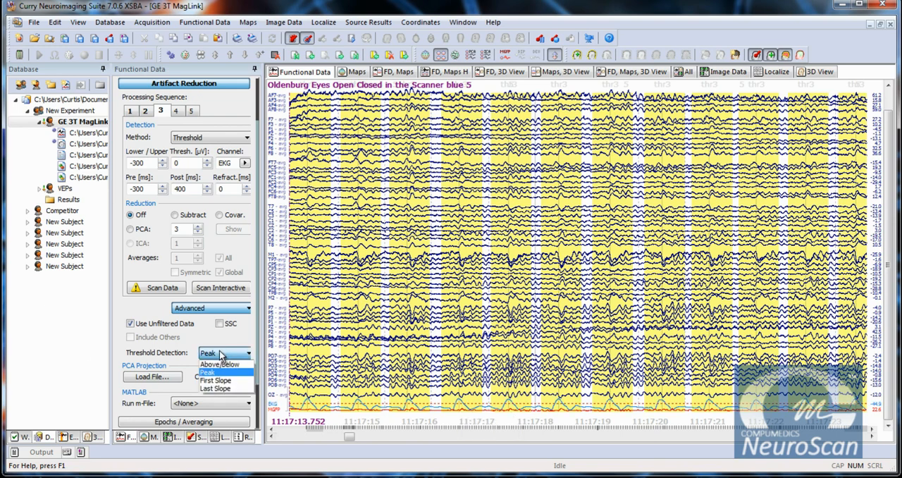
click(221, 382)
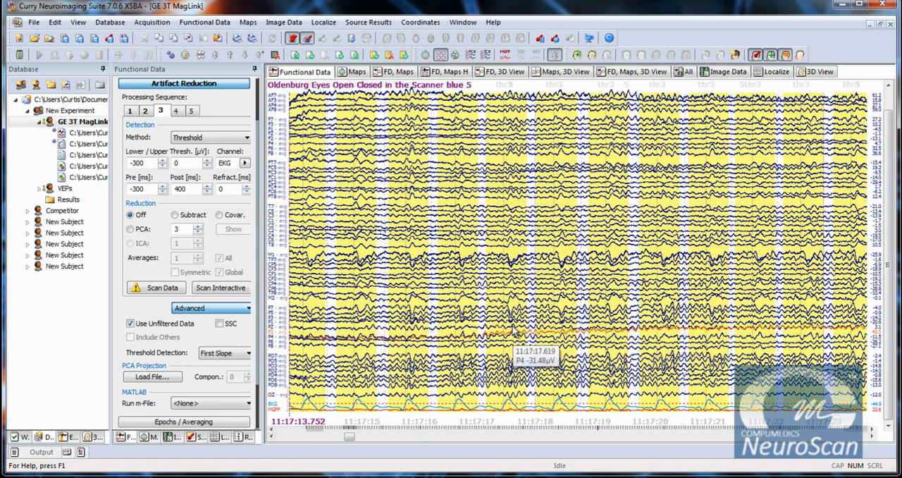
Step: Set the reduction of sequence 3 to PCA with 3 components and scan the data for EKG artifacts
click(131, 232)
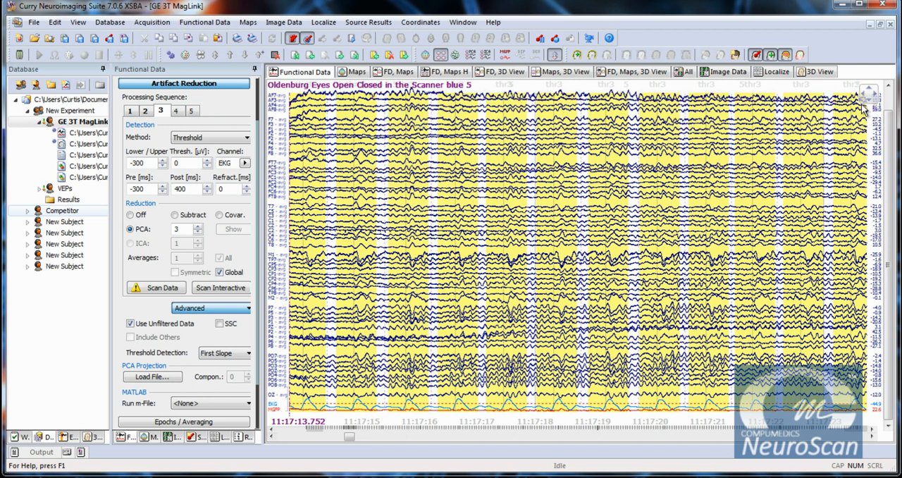
click(153, 292)
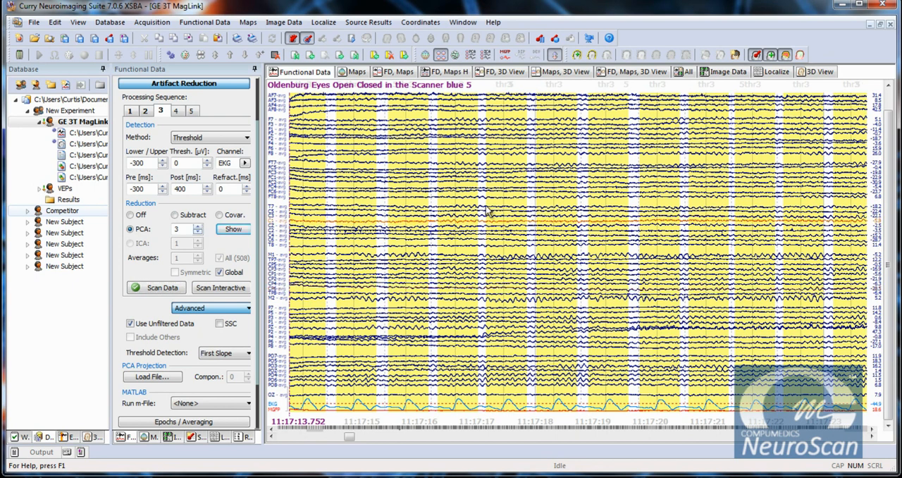
Step: Compare the EEG traces with reduction off and with 0 to 3 PCA components, and restore PCA with 3 components
click(132, 215)
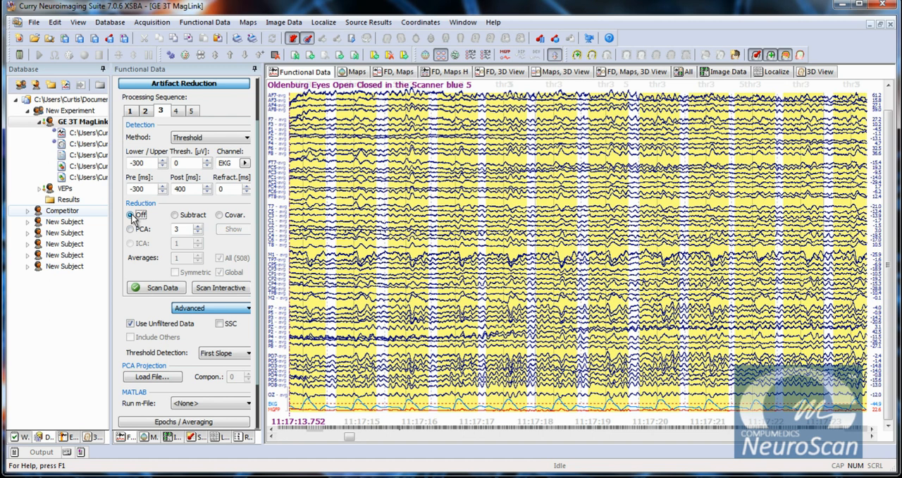
click(130, 230)
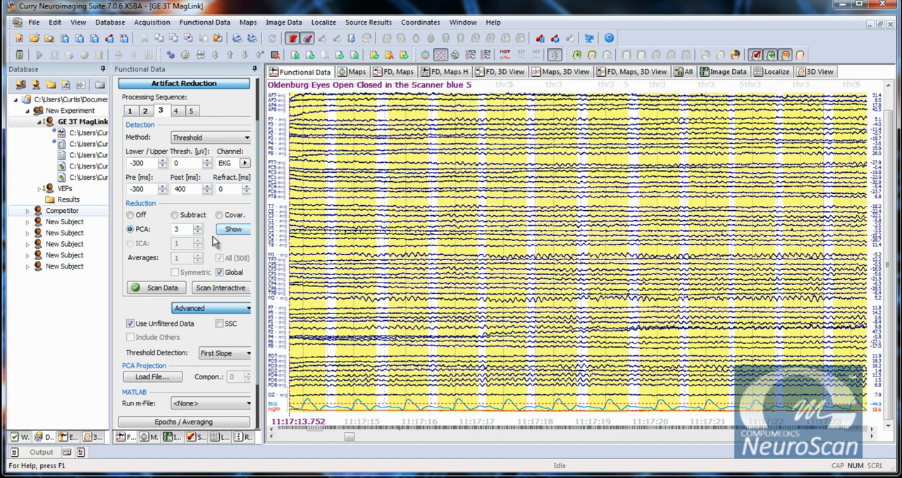
click(199, 237)
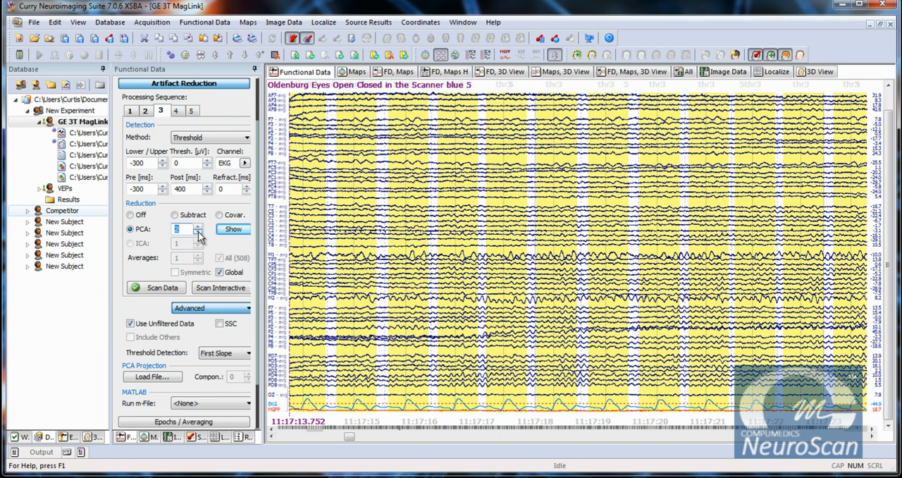
click(199, 237)
click(198, 237)
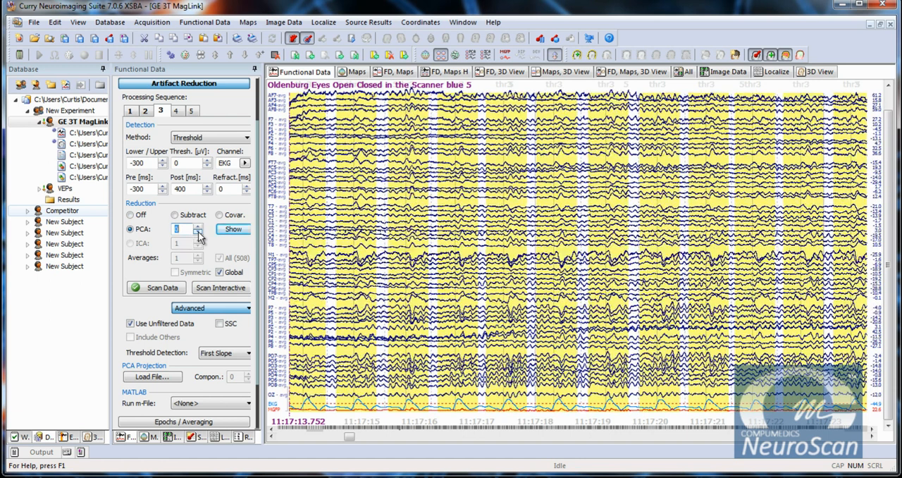
click(201, 232)
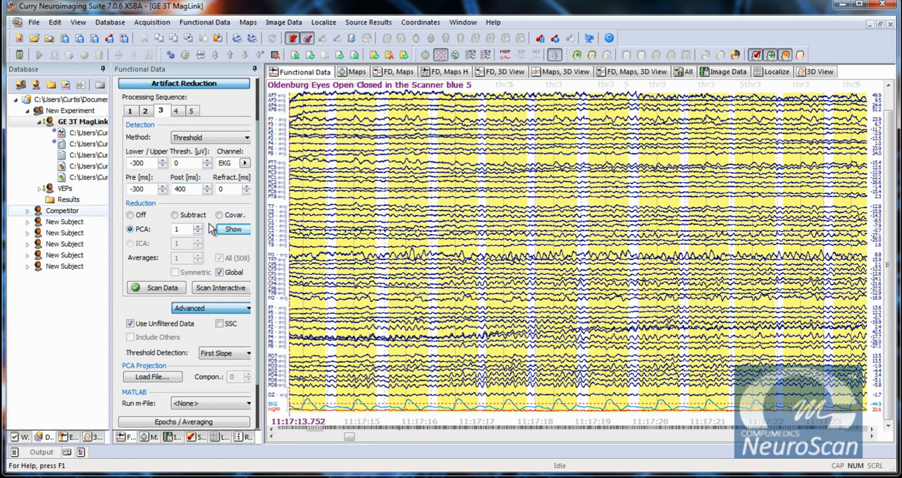
click(198, 225)
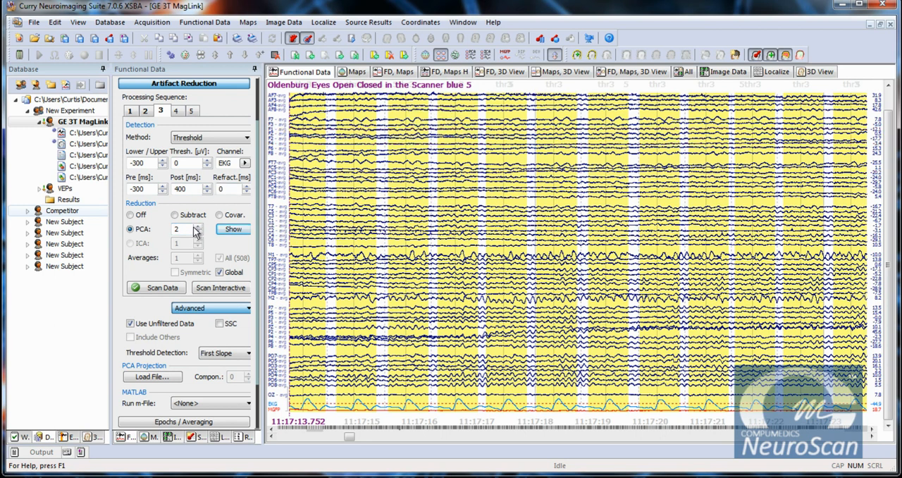
click(198, 226)
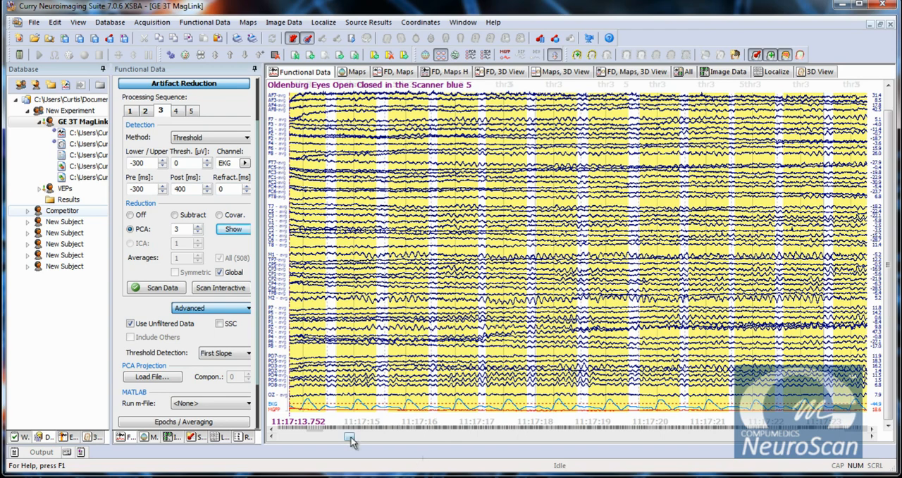
Step: Turn on a User Defined bandpass filter for the EEG data and disable its high pass, keeping only the low pass
drag(350, 438, 348, 443)
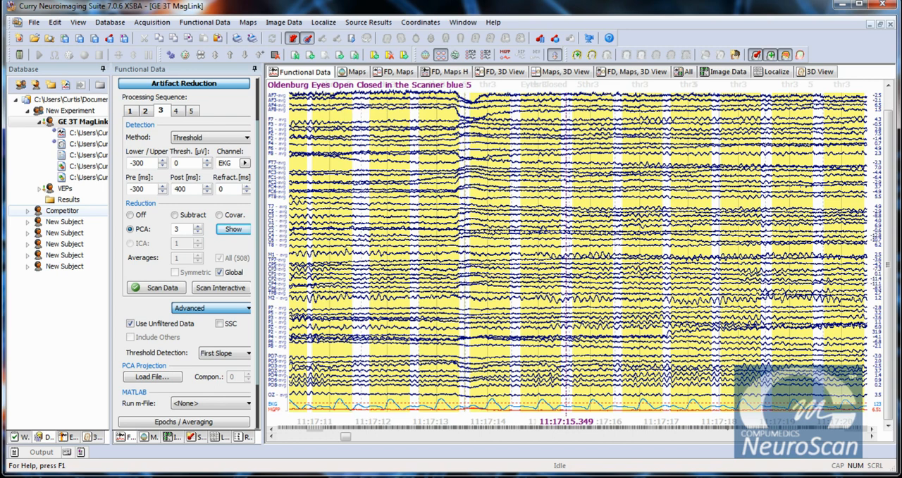
click(201, 85)
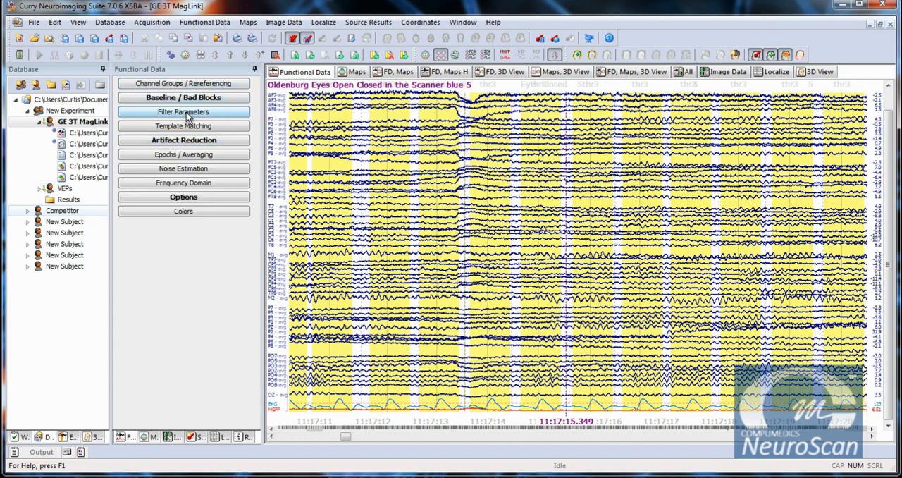
click(186, 112)
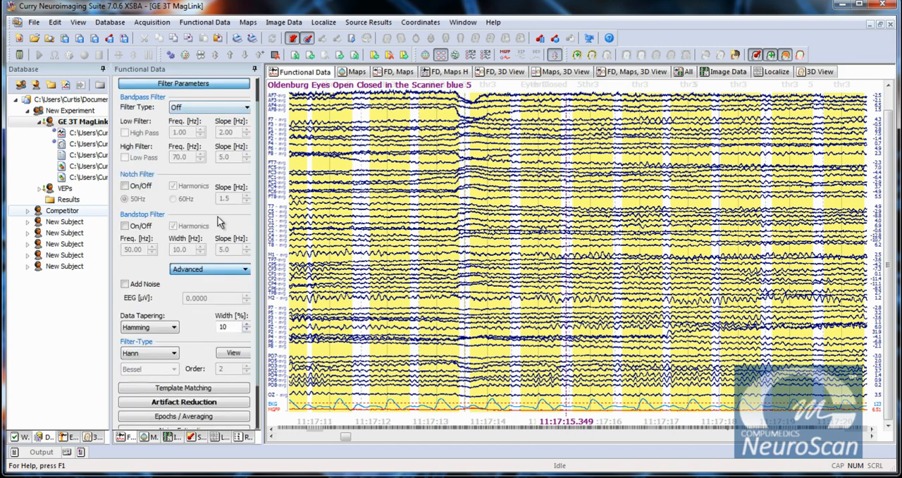
click(204, 105)
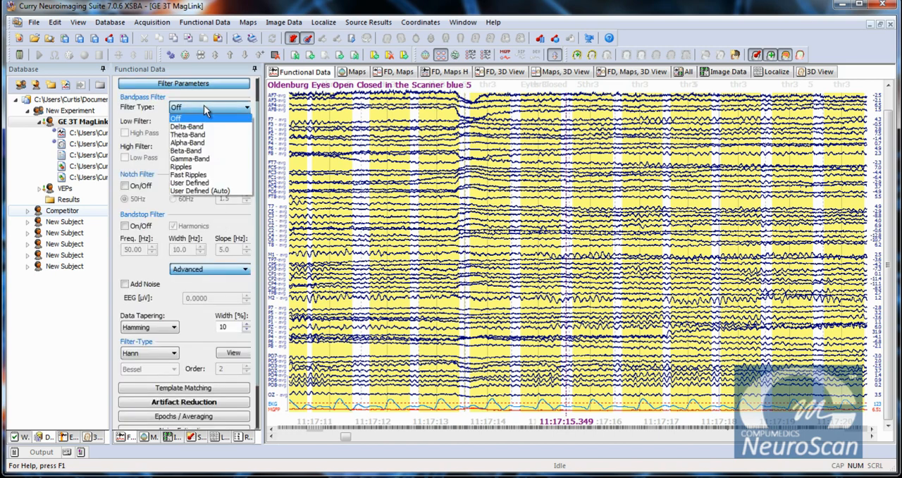
click(202, 184)
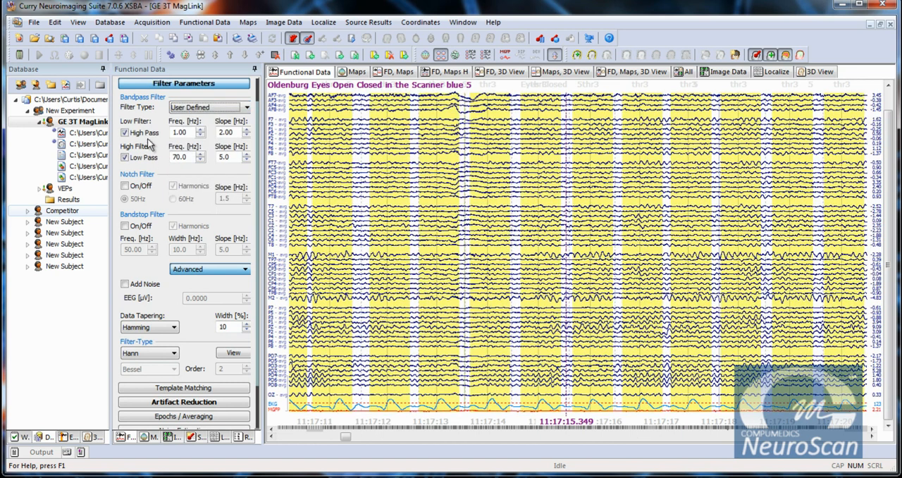
click(127, 134)
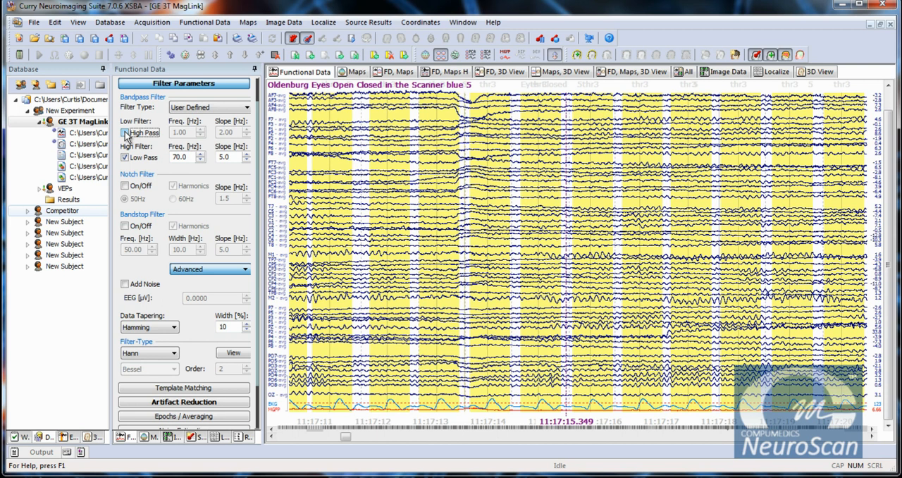
Step: Try a low pass frequency of 100 Hz for the EEG data and restore it to 70 Hz
double_click(182, 156)
text(100)
key(Tab)
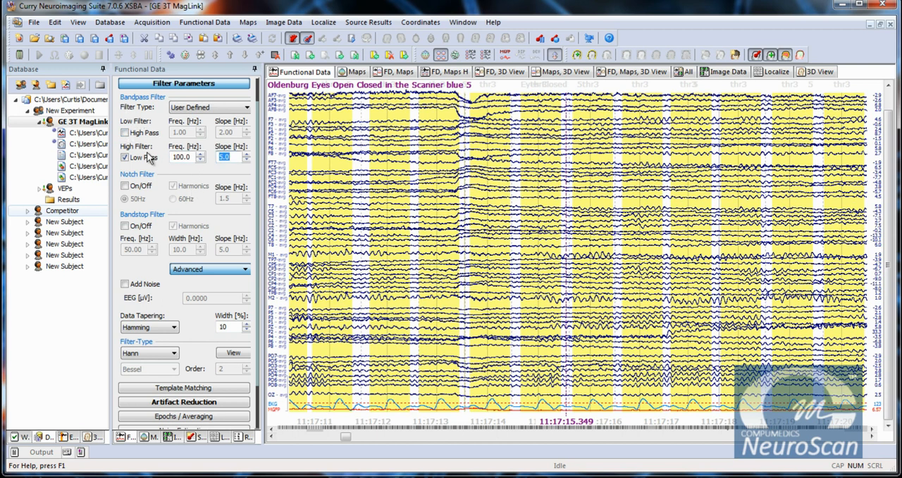
double_click(181, 157)
text(70)
key(Tab)
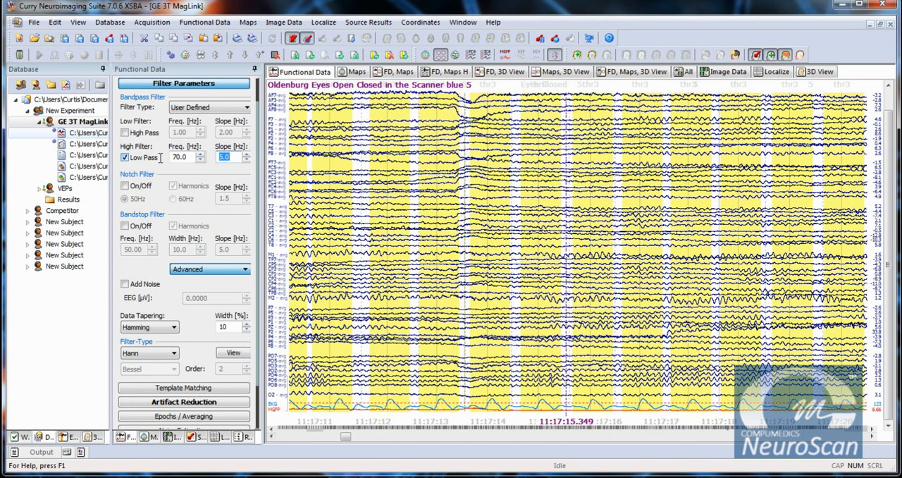